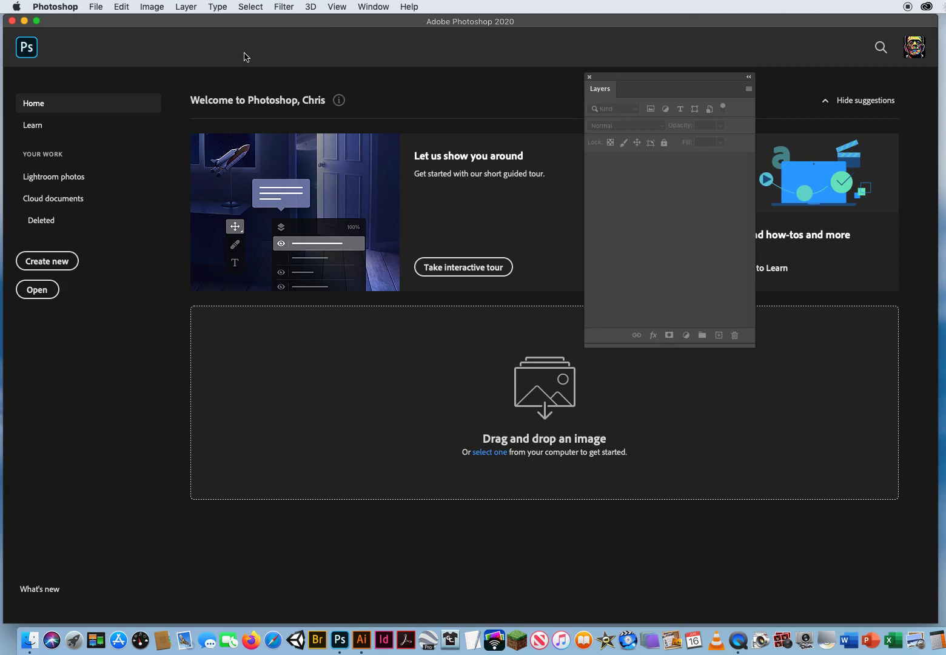
- Open 1 LayerMaskFrames.JPG from CH. 7 PS DEMOS > 4 Framing with Masks
click(99, 7)
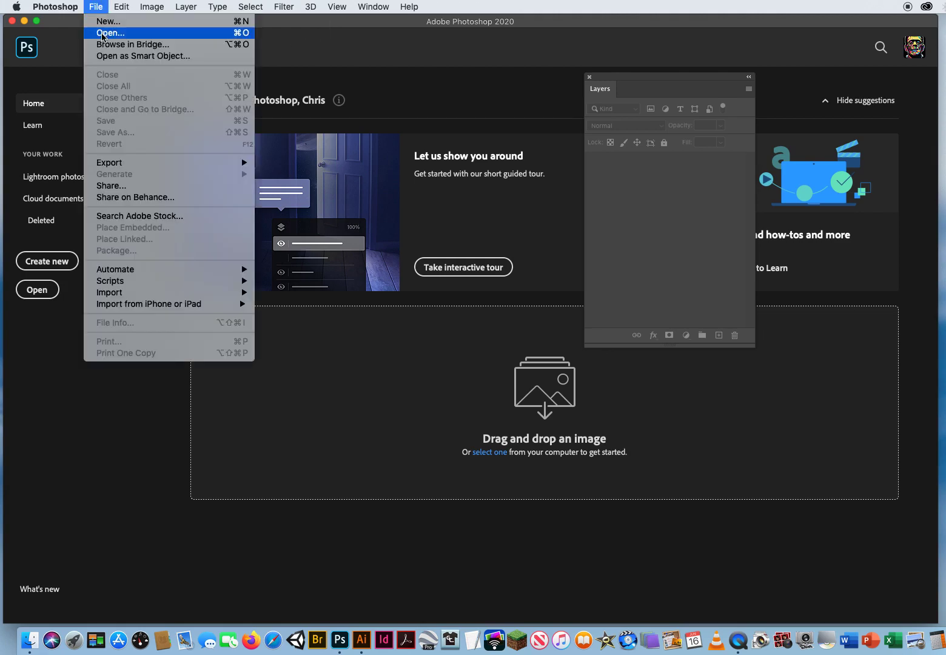
click(103, 34)
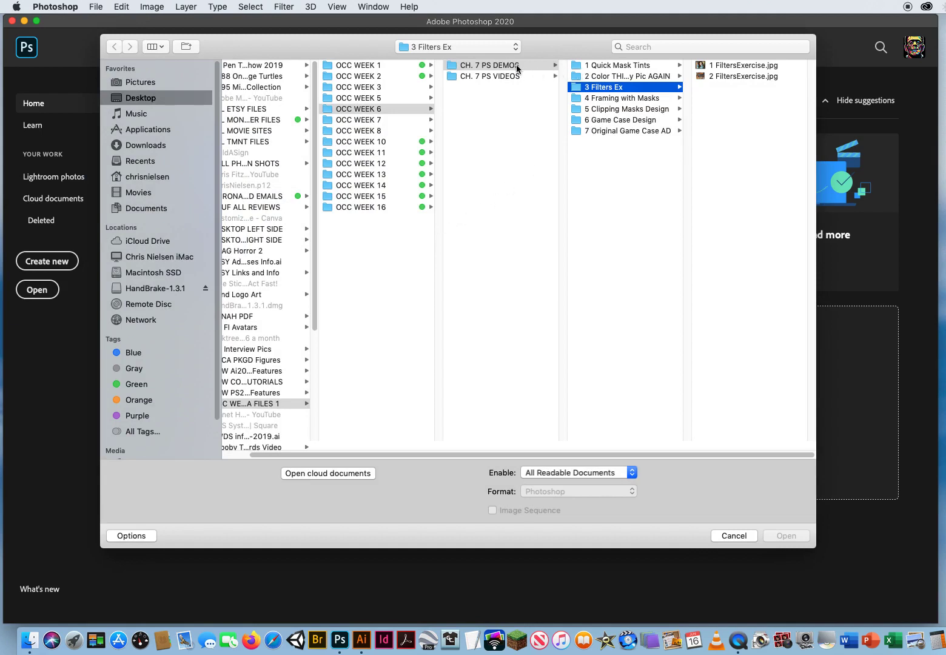
click(602, 66)
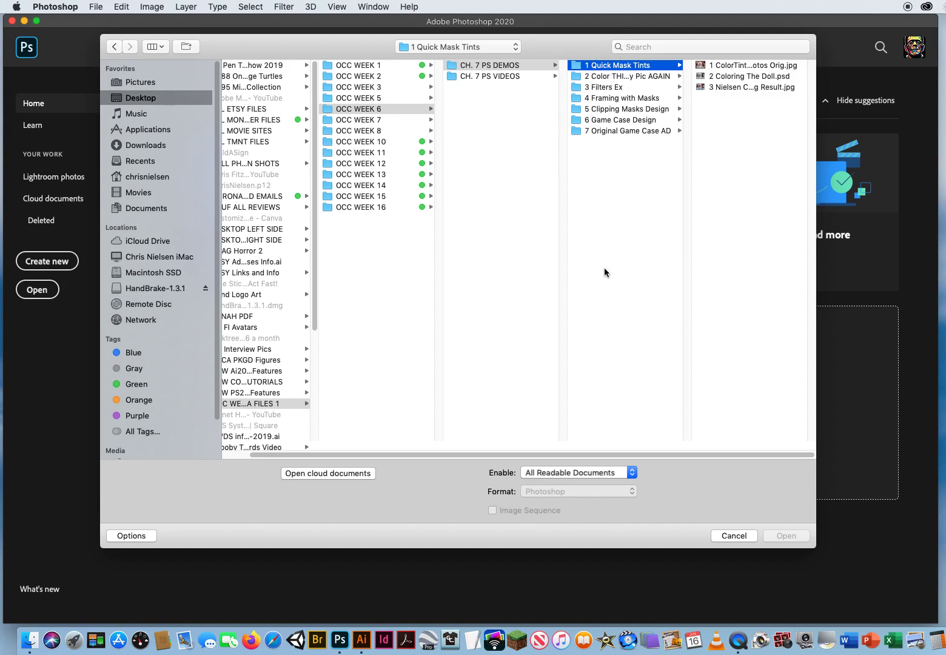
click(518, 66)
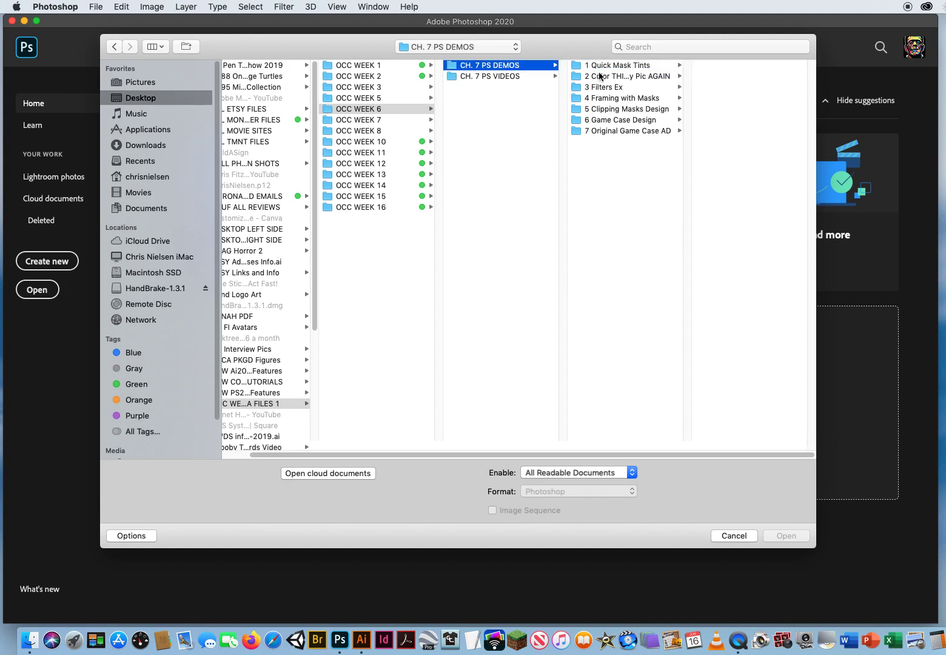
click(606, 98)
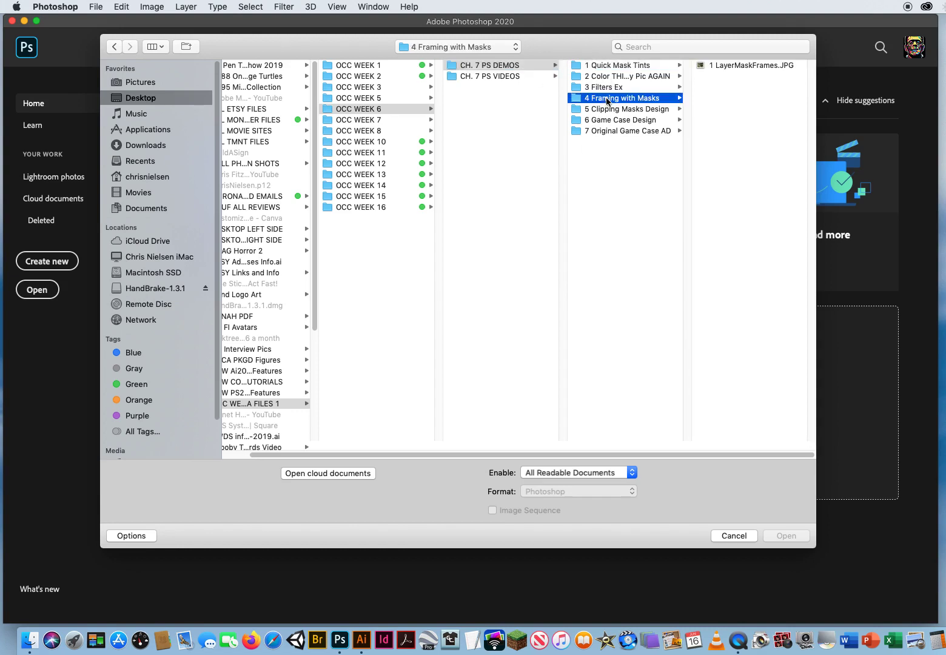
click(717, 66)
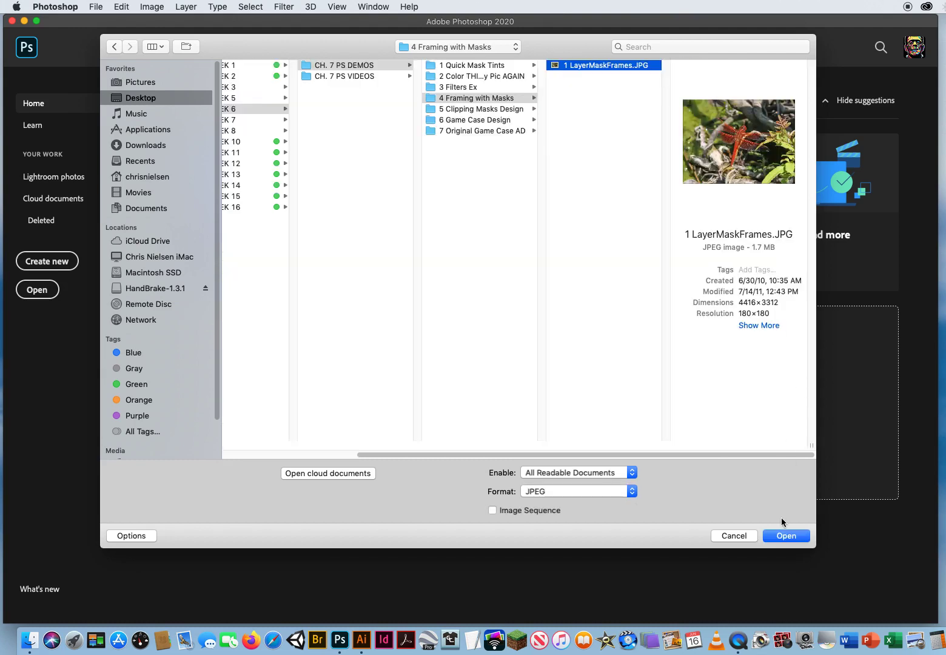
click(784, 535)
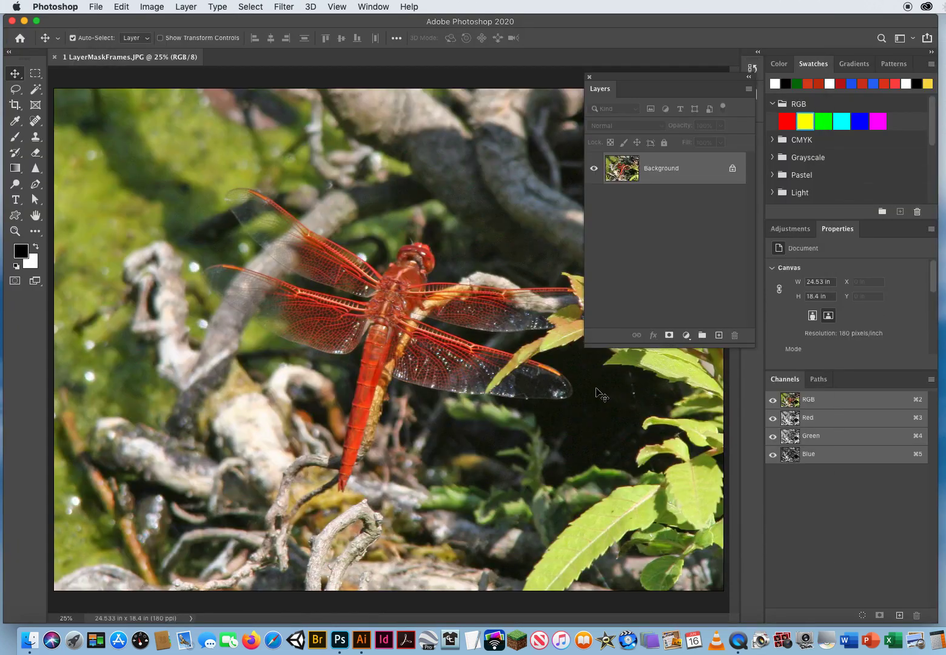
- Zoom out to fit the whole photo and move the Layers panel off the image
click(15, 230)
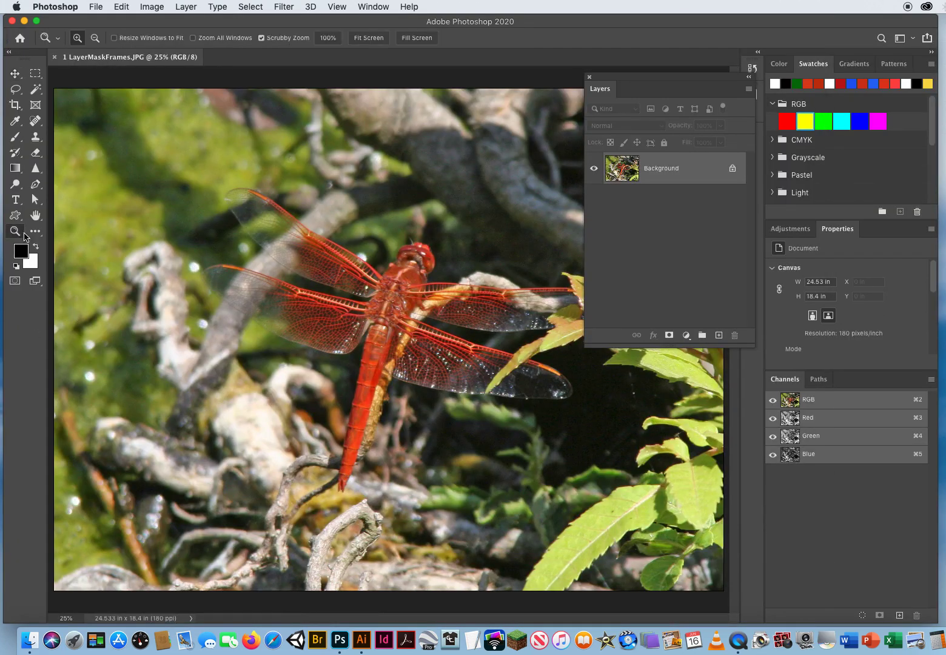
drag(372, 313, 363, 315)
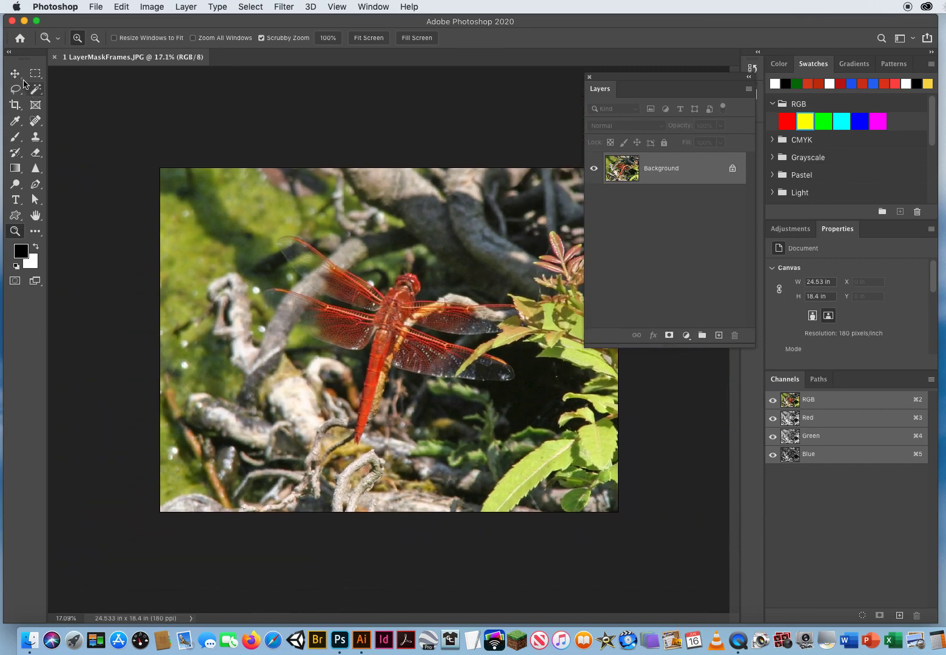
click(15, 73)
drag(718, 347, 718, 266)
drag(605, 79, 679, 88)
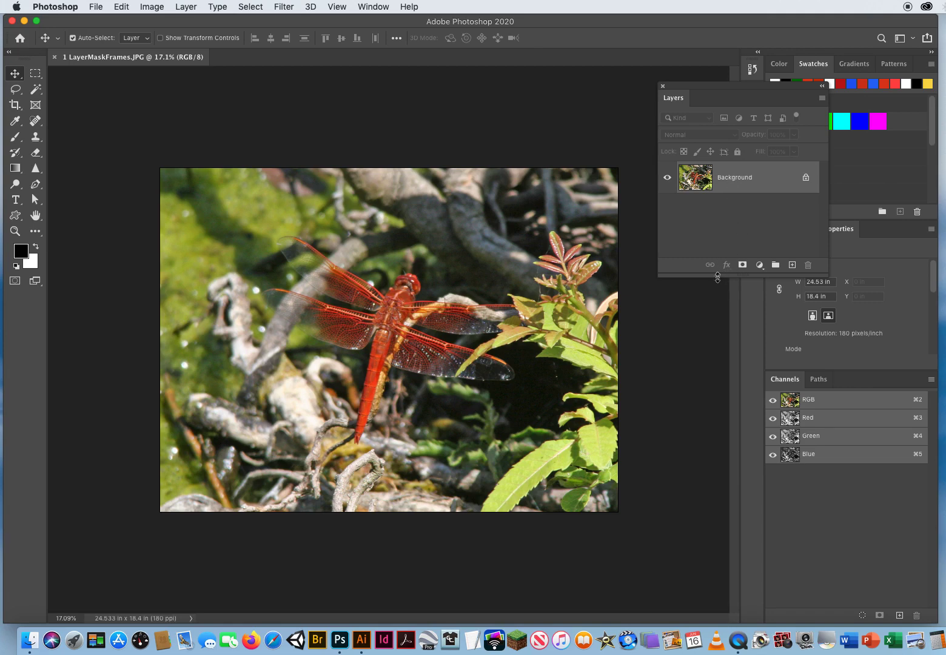
drag(720, 276, 716, 317)
- Convert the Background into a regular layer named Dragonfly
double_click(735, 177)
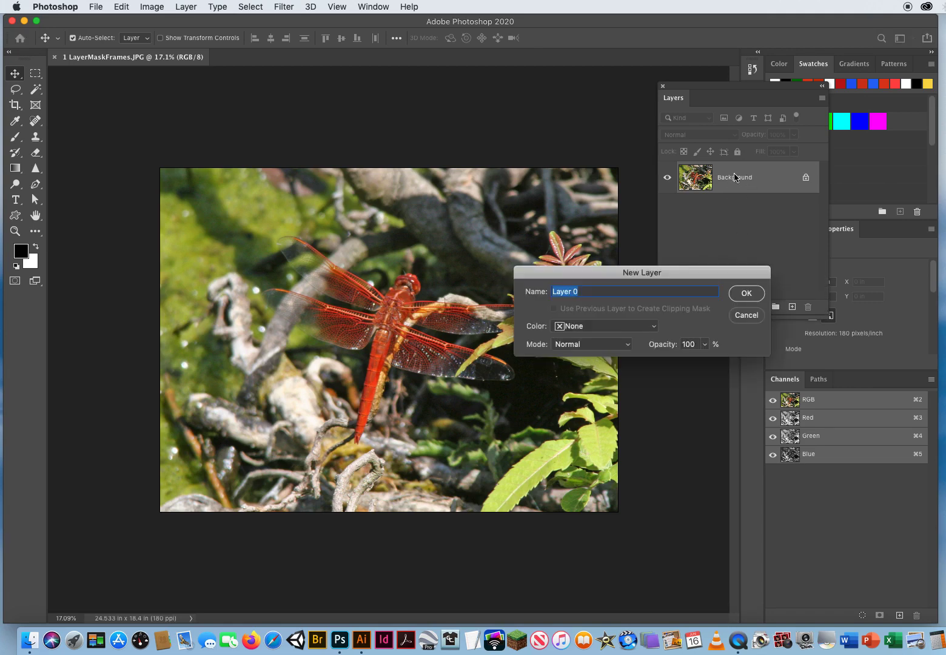
text(Dra)
key(Return)
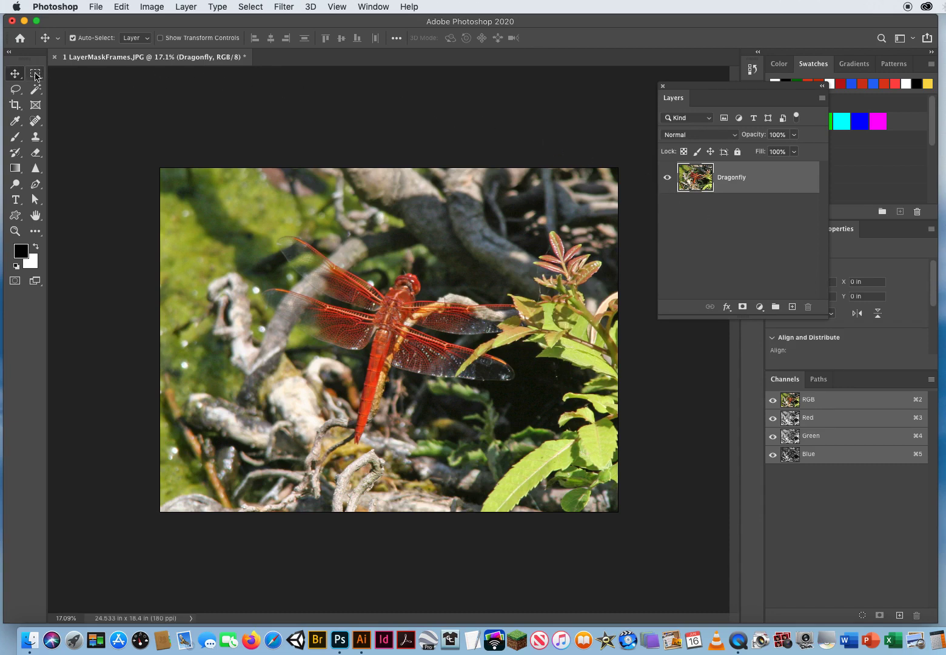
- Draw an inset rectangular marquee around the dragonfly and nudge it slightly up and right
click(36, 75)
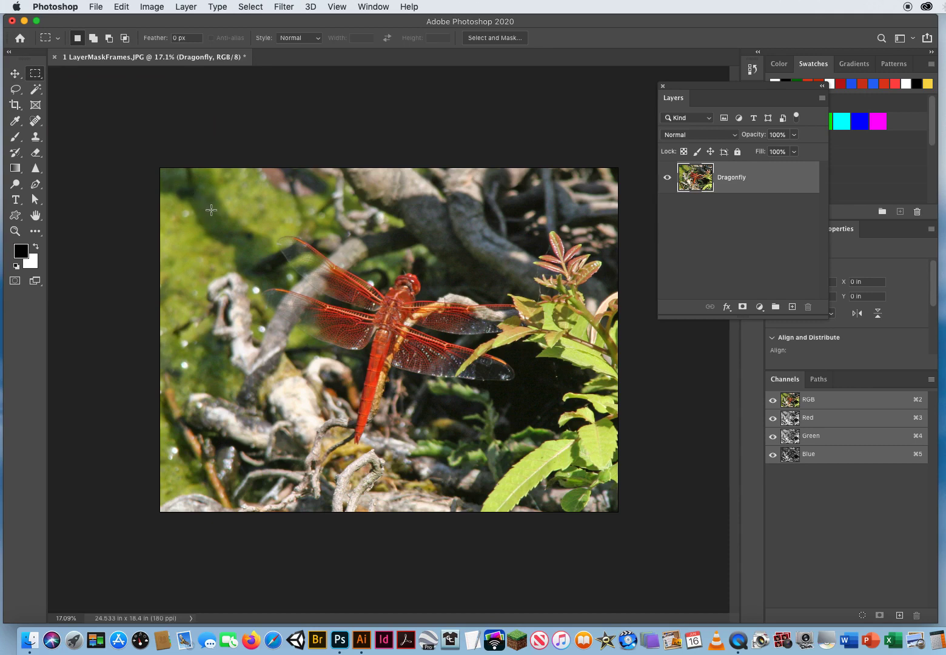
drag(211, 209, 568, 468)
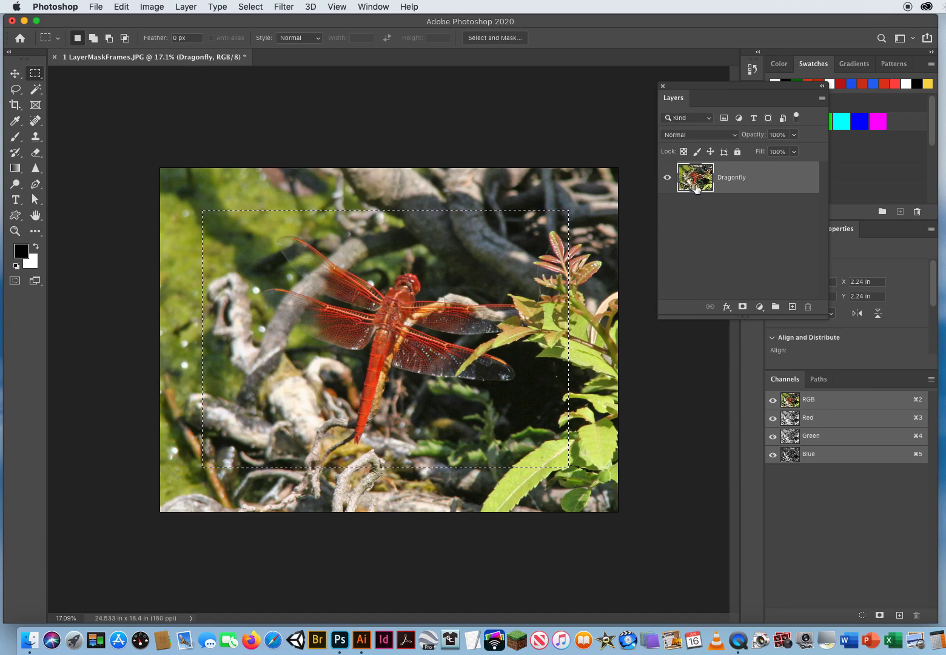
click(667, 177)
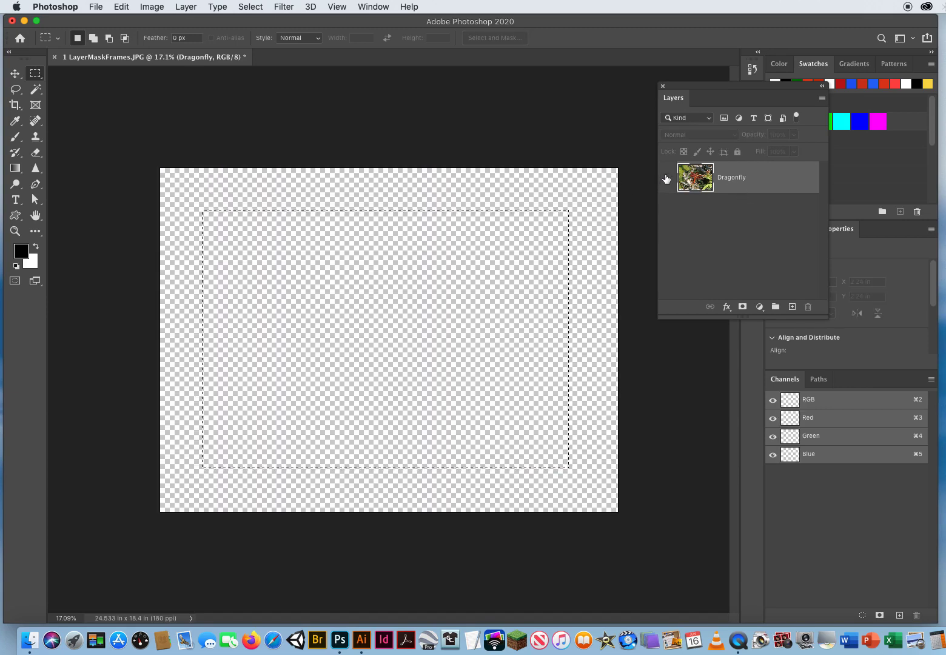
click(668, 178)
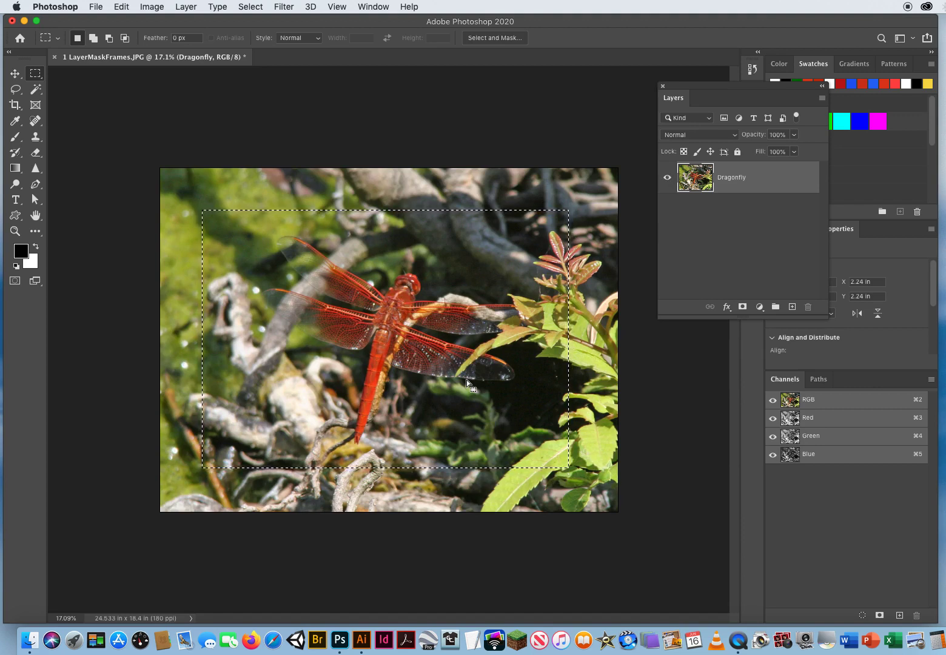
drag(467, 380, 465, 379)
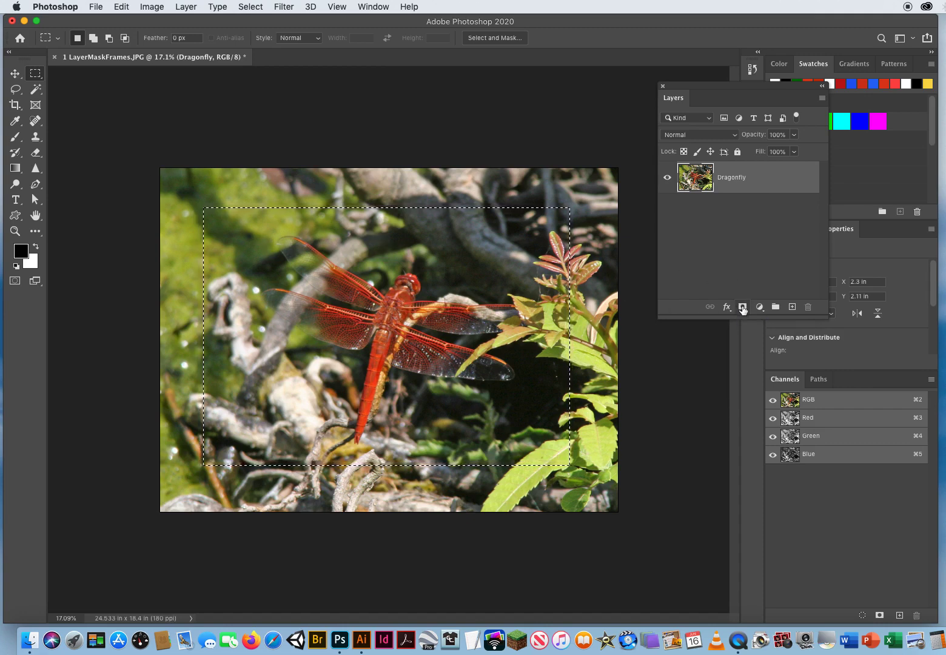
click(742, 307)
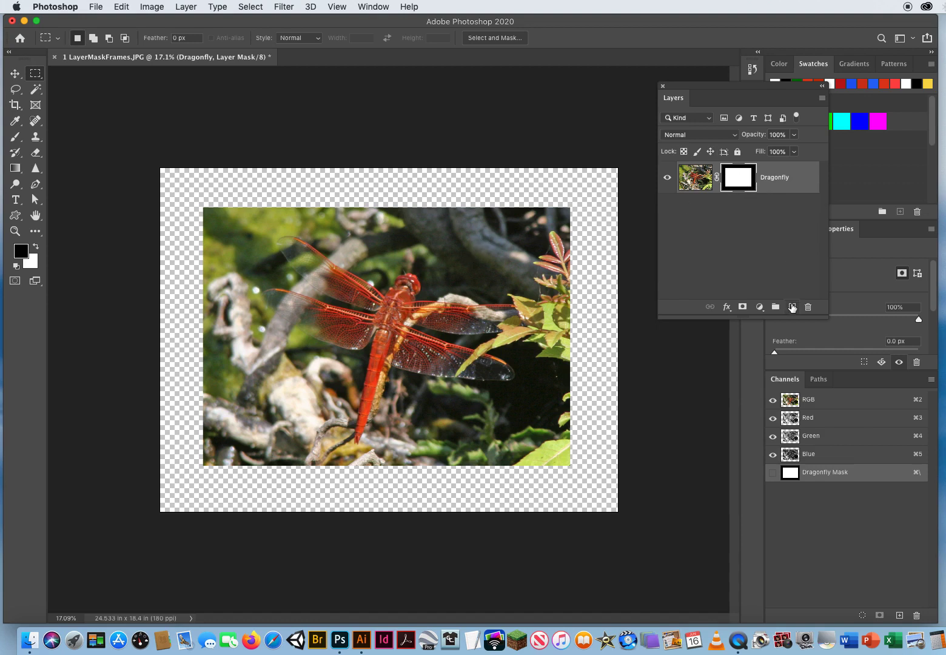
- Add a new layer below Dragonfly, name it Black Layer, and fill it with black
click(791, 306)
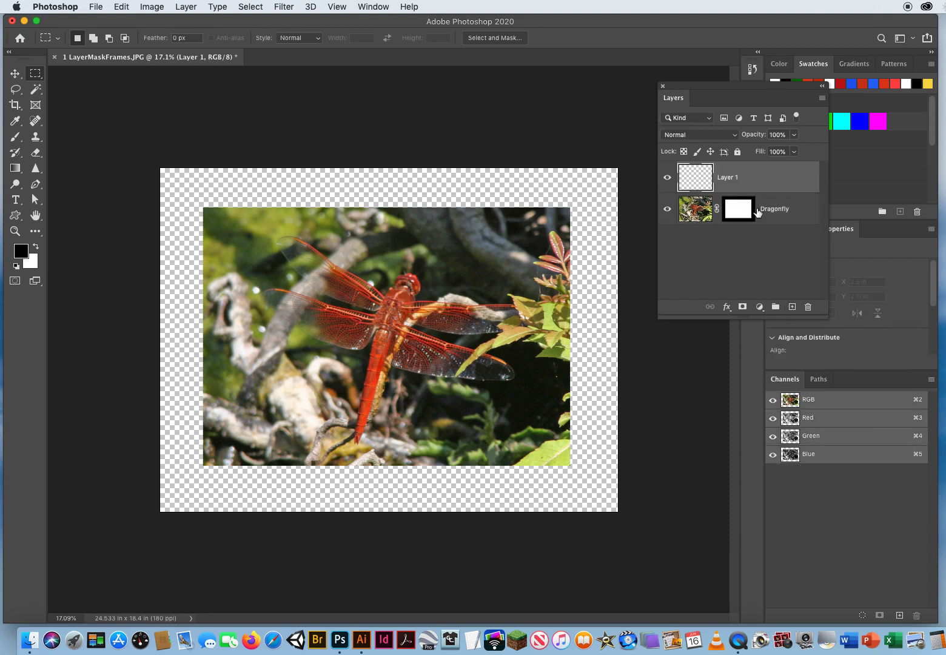
drag(750, 175, 717, 300)
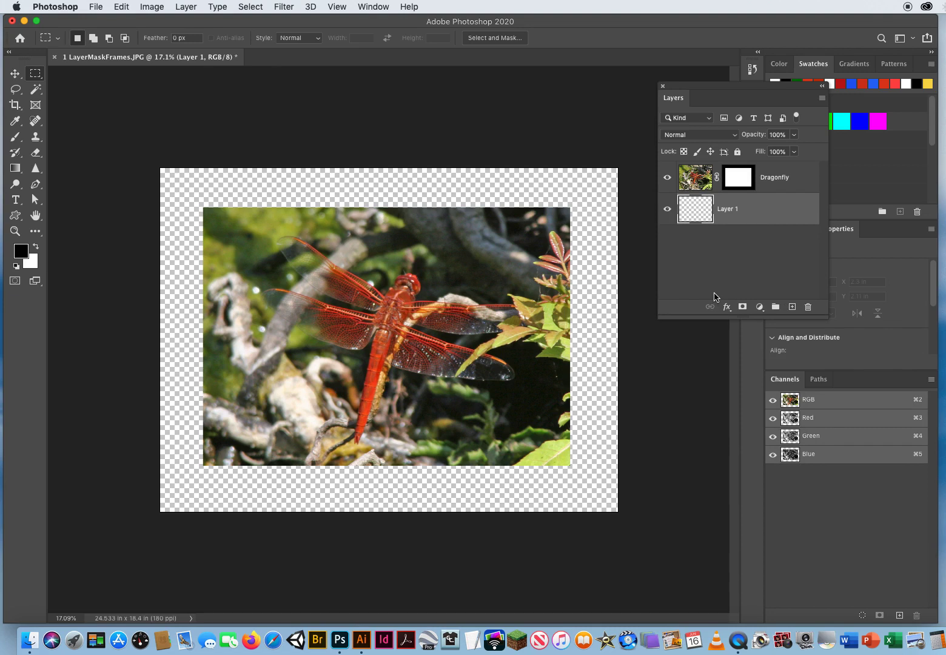
double_click(730, 208)
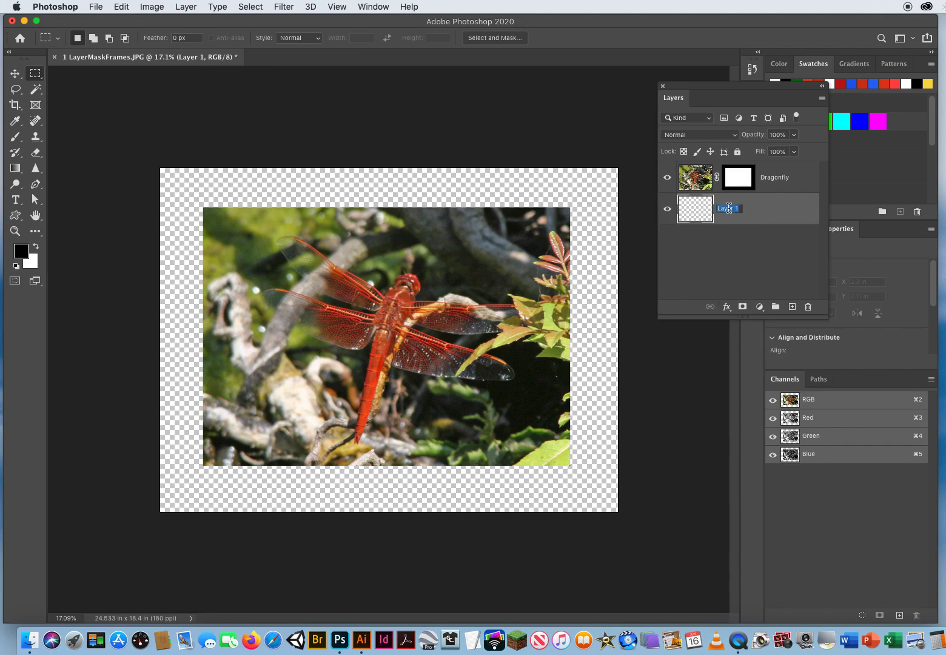
text(Black L)
key(Return)
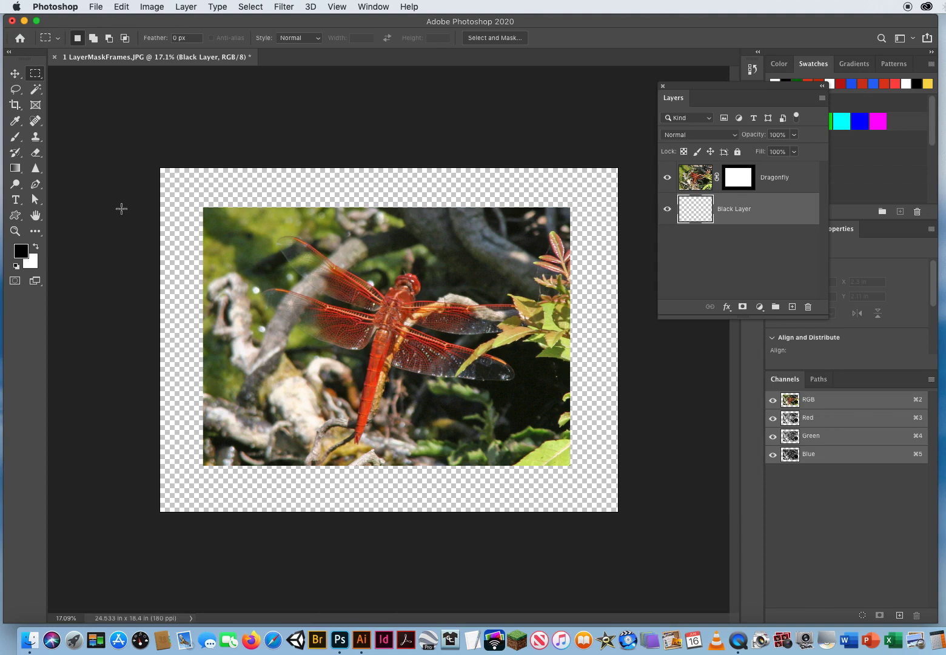
key(alt+BackSpace)
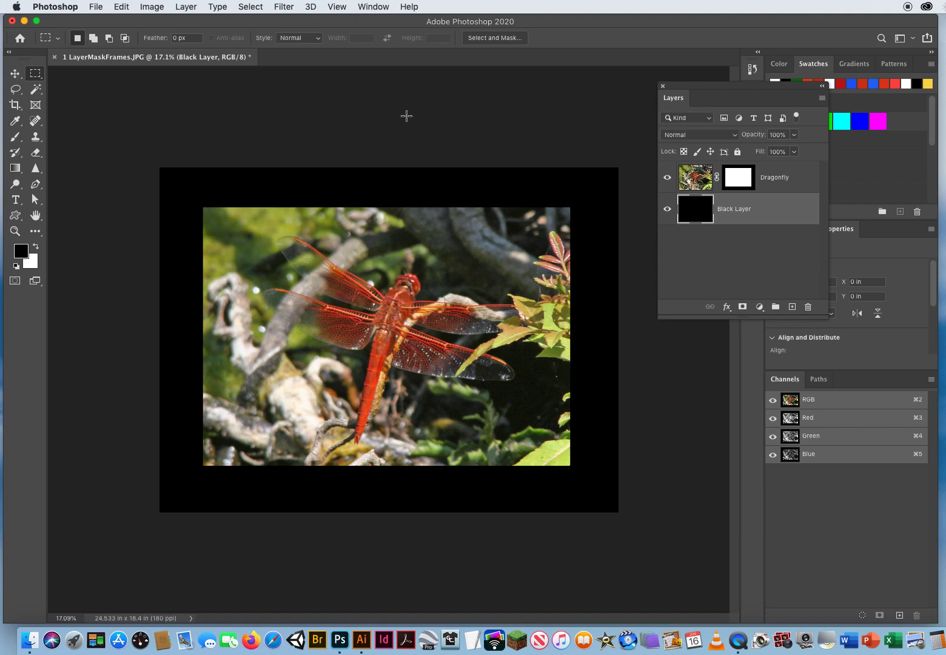
- Target the Dragonfly layer mask, move the Layers panel off the photo, and select the Move tool
click(791, 178)
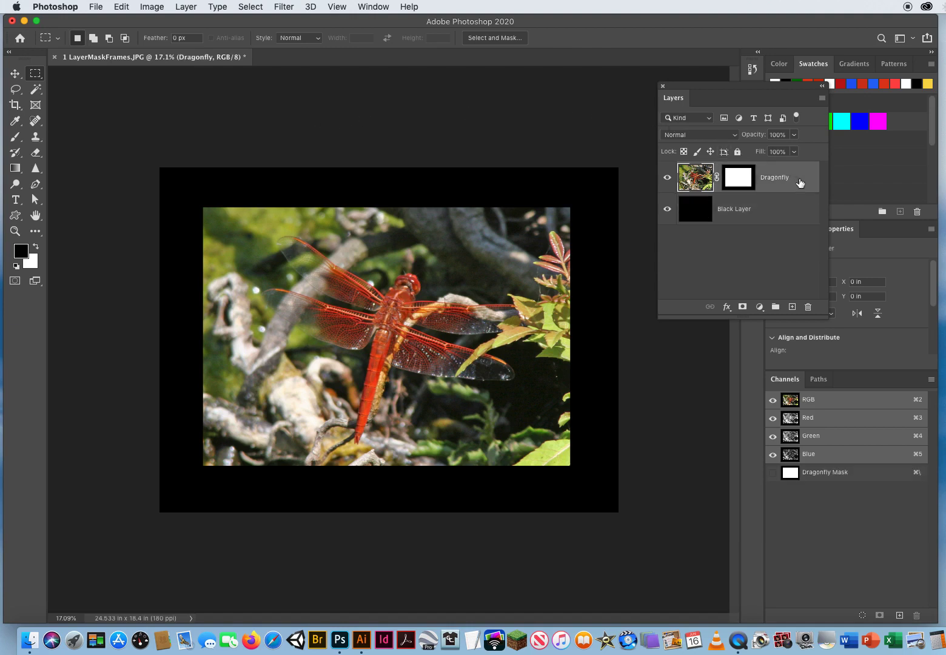
click(737, 181)
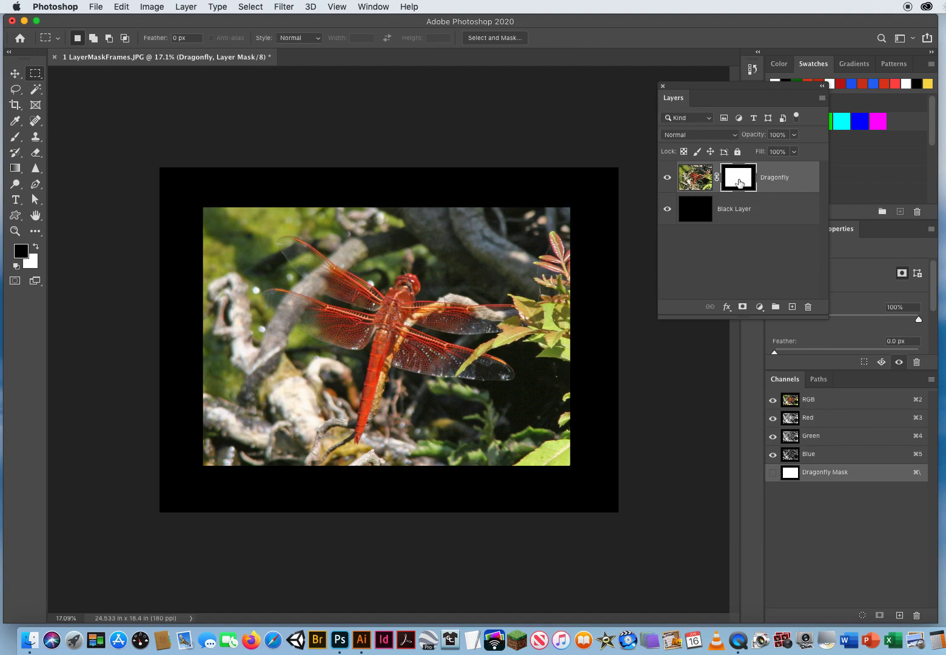
drag(705, 89, 615, 81)
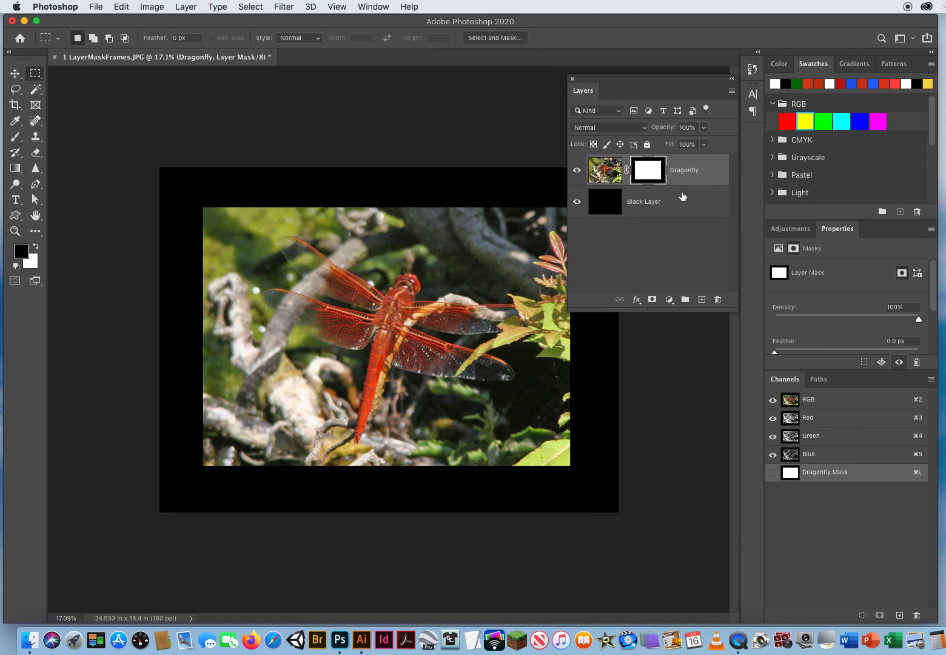
drag(612, 80, 659, 112)
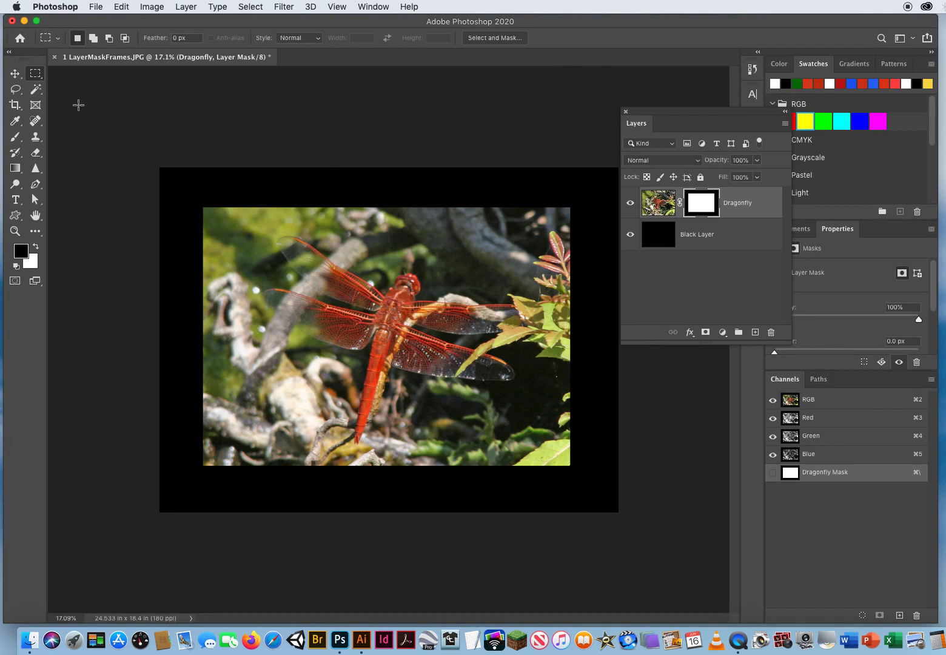
click(14, 74)
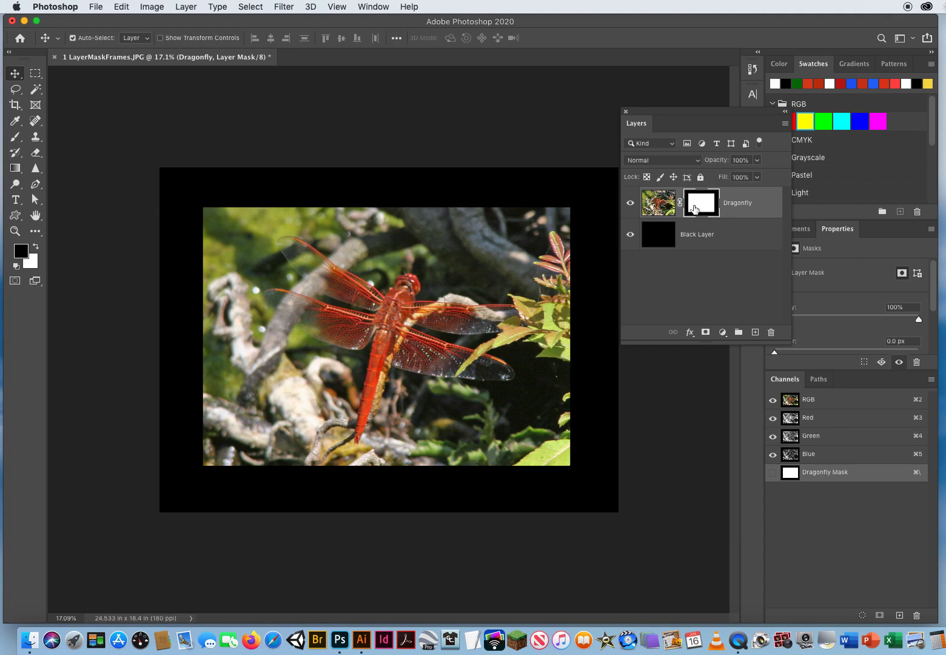
- Apply a Gaussian Blur of about 100 pixels to the Dragonfly layer mask
click(283, 7)
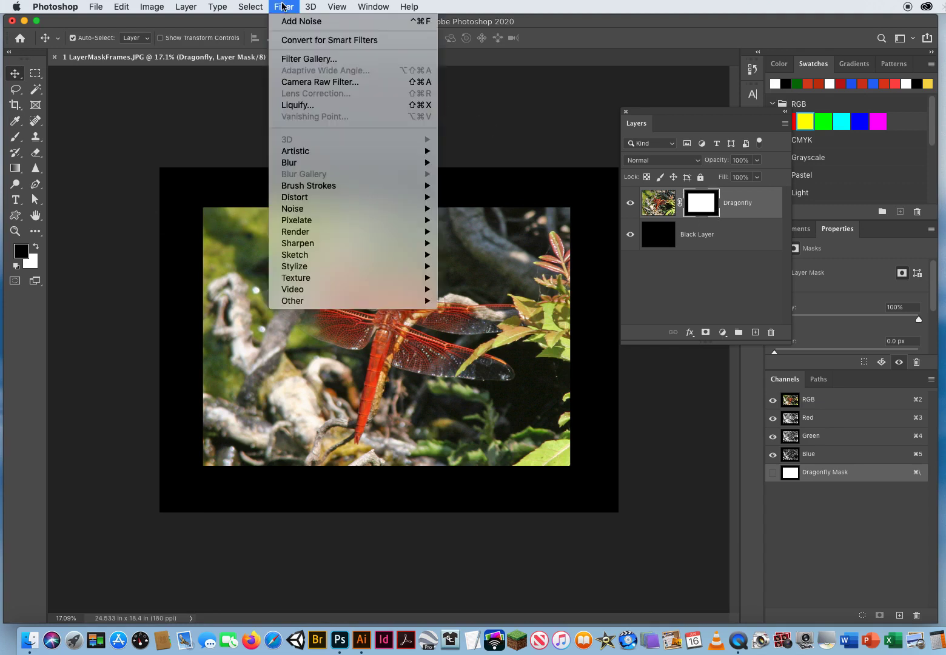
mouse_move(290, 164)
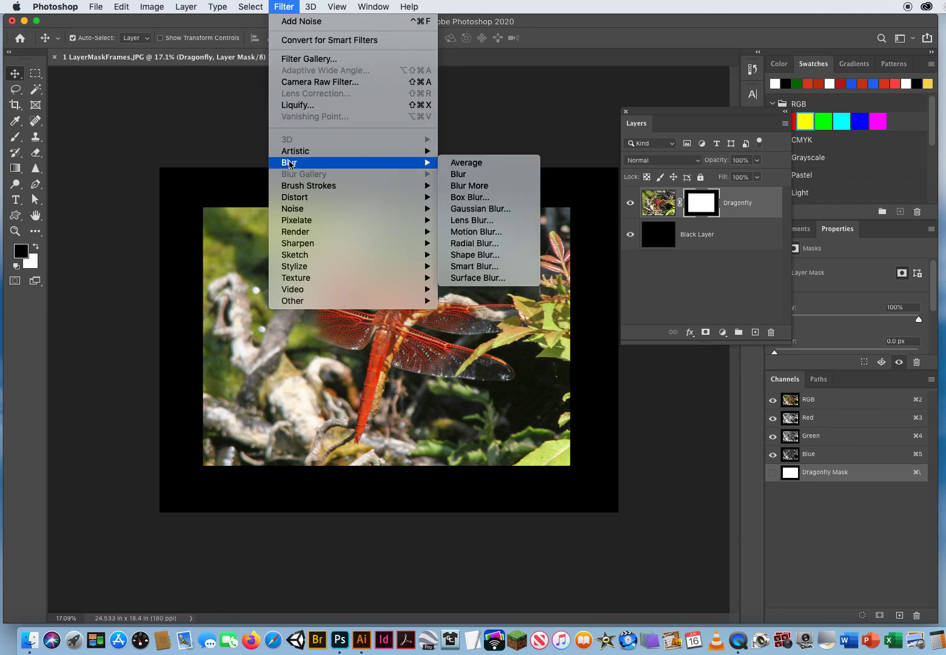
click(479, 209)
drag(722, 334, 749, 336)
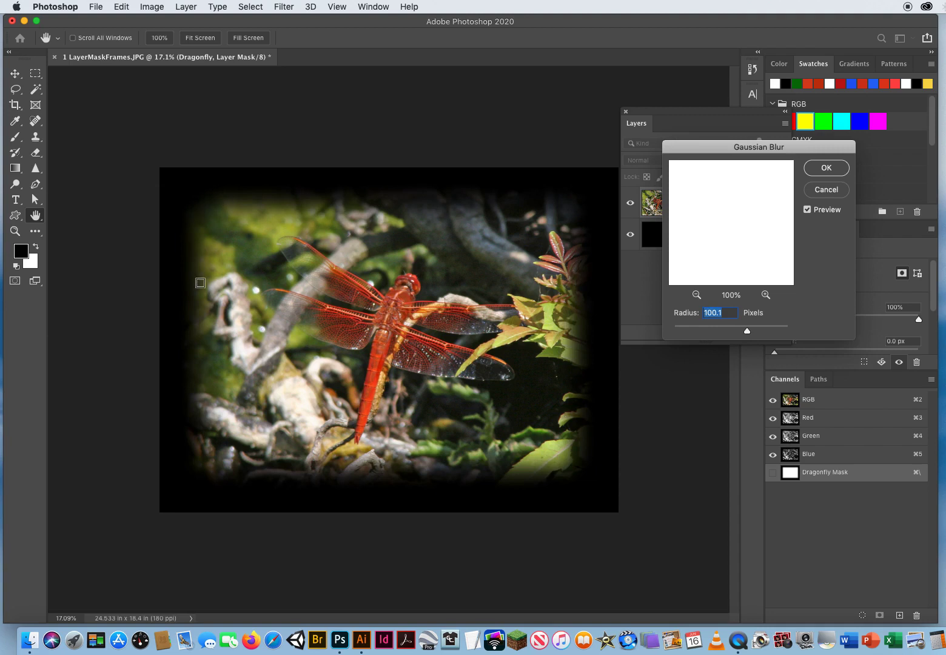
click(825, 170)
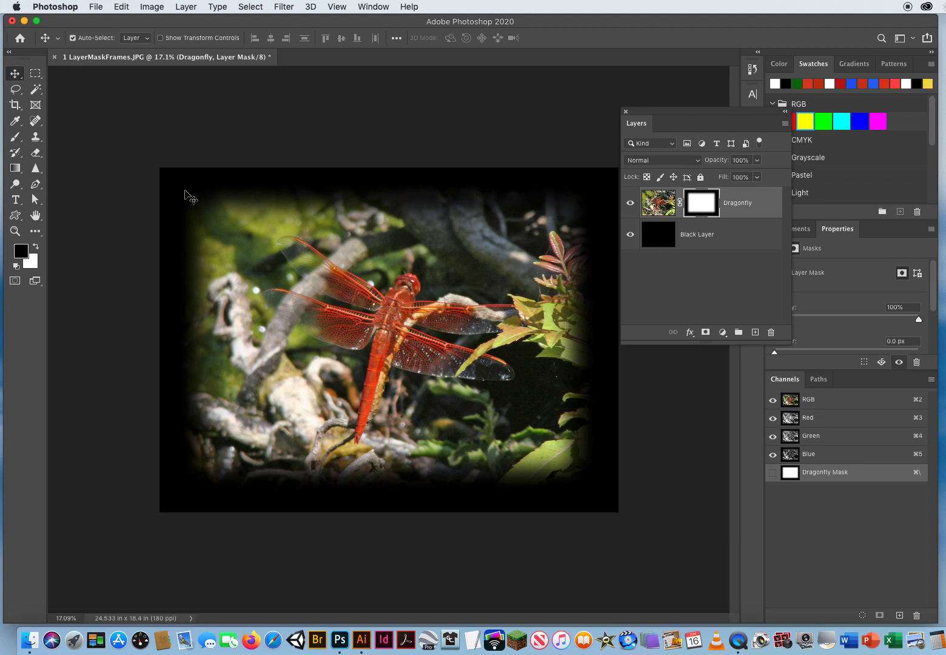
- Render Clouds on the layer mask, then undo the Clouds render
click(283, 5)
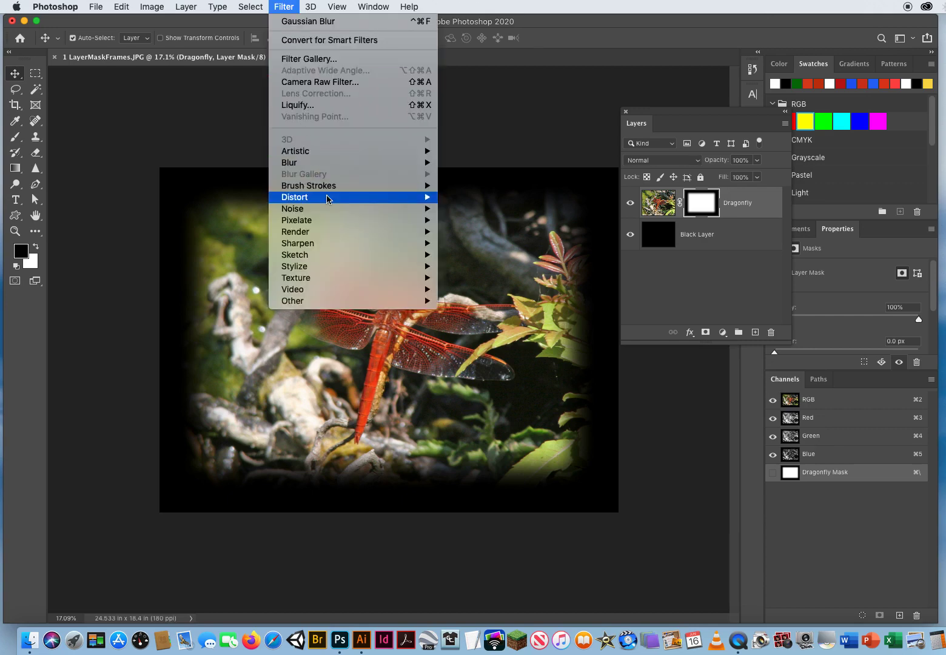
mouse_move(309, 234)
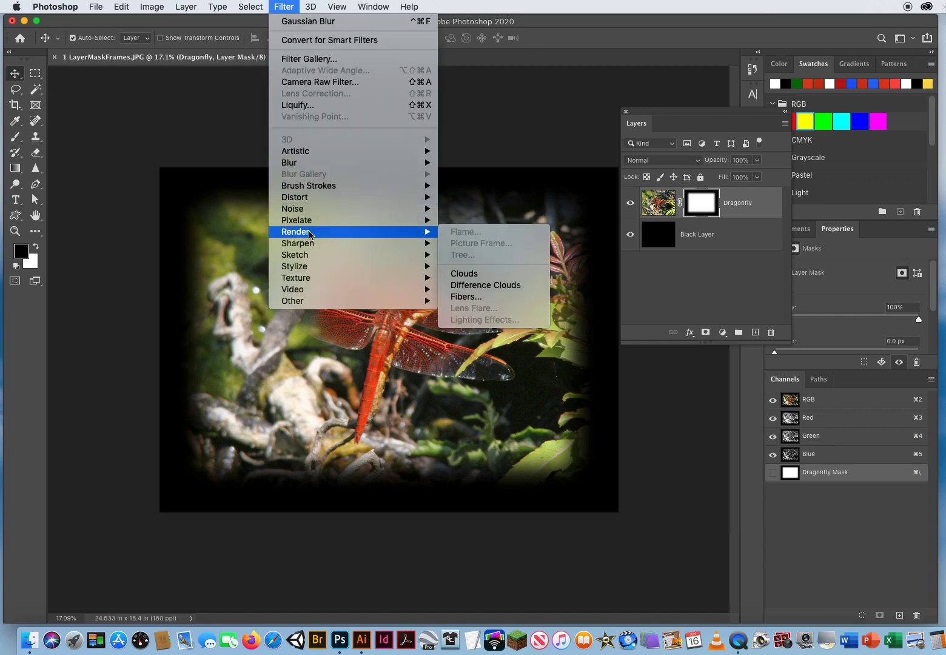
click(472, 274)
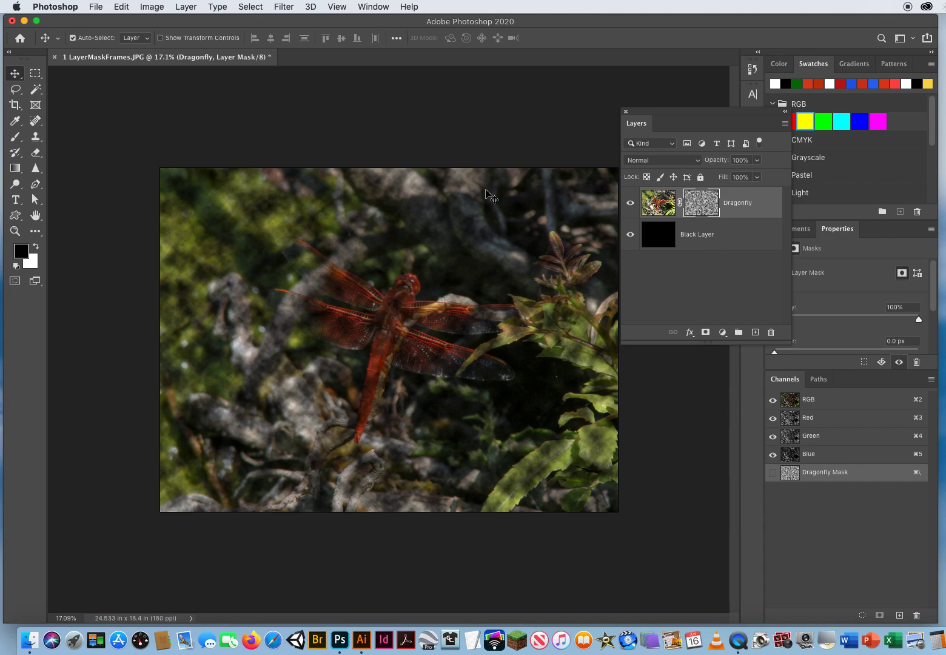
click(120, 6)
click(129, 17)
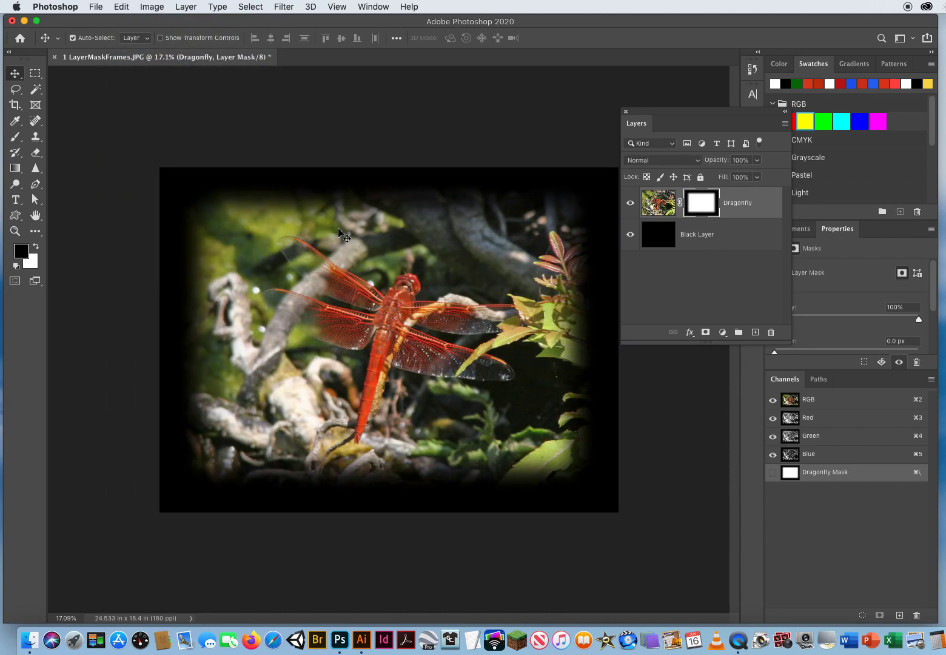
click(287, 8)
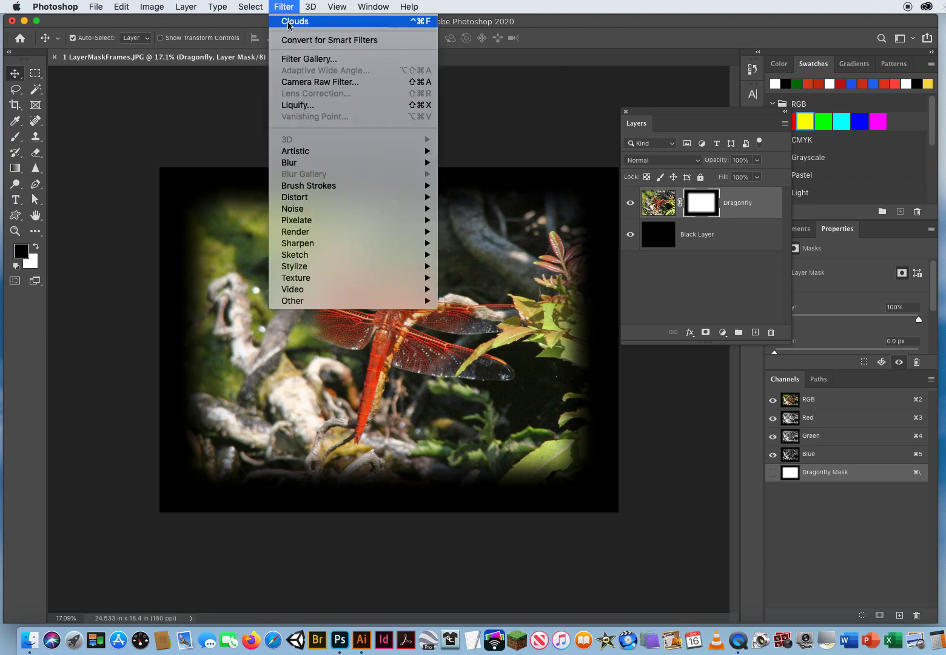
- Open the Glass distortion filter and pan around its preview of the mask edge
mouse_move(295, 200)
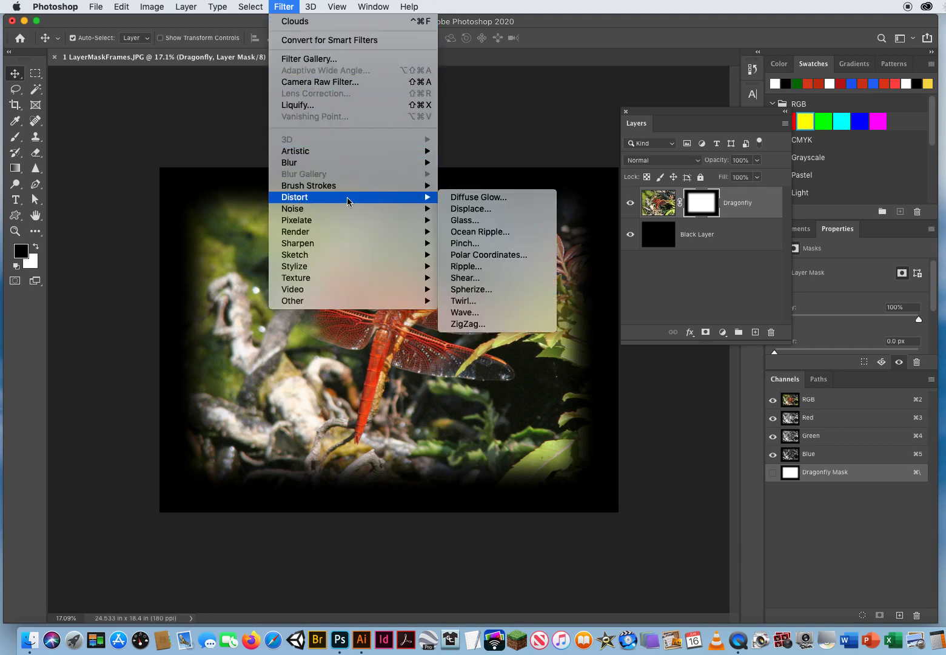
click(476, 222)
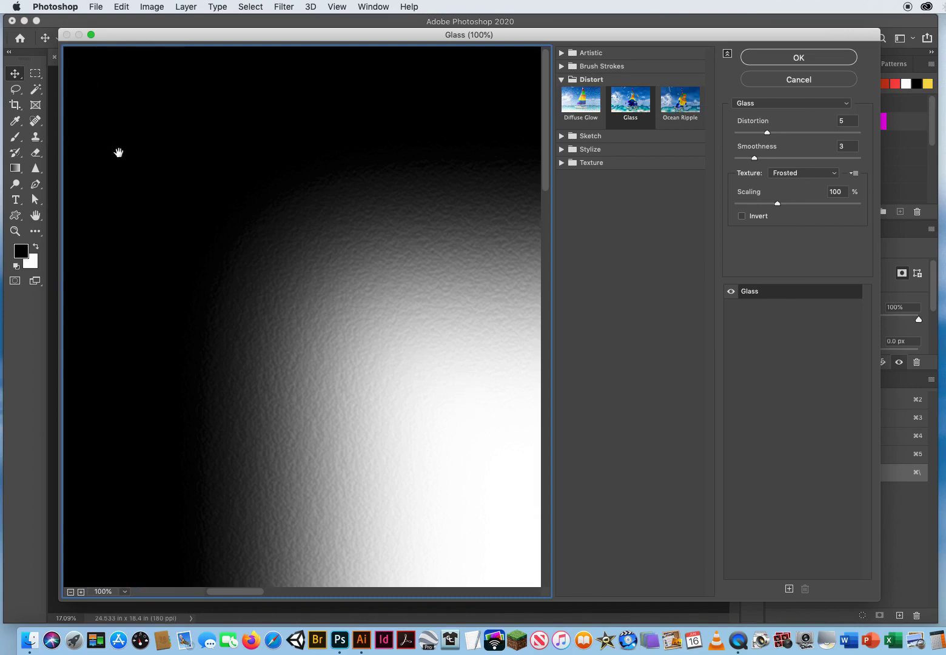
drag(463, 446, 76, 127)
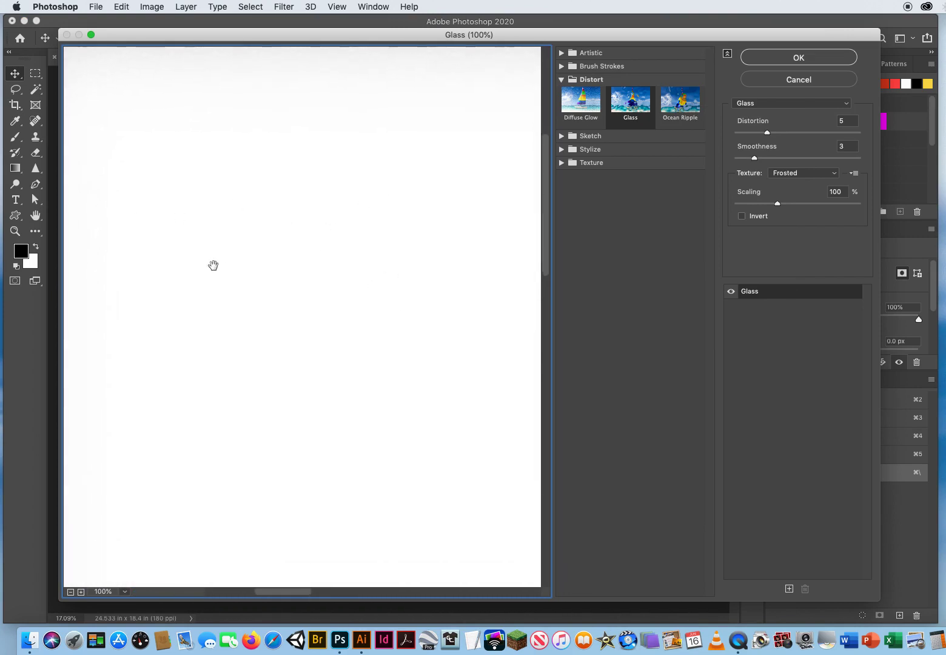
drag(163, 160, 427, 492)
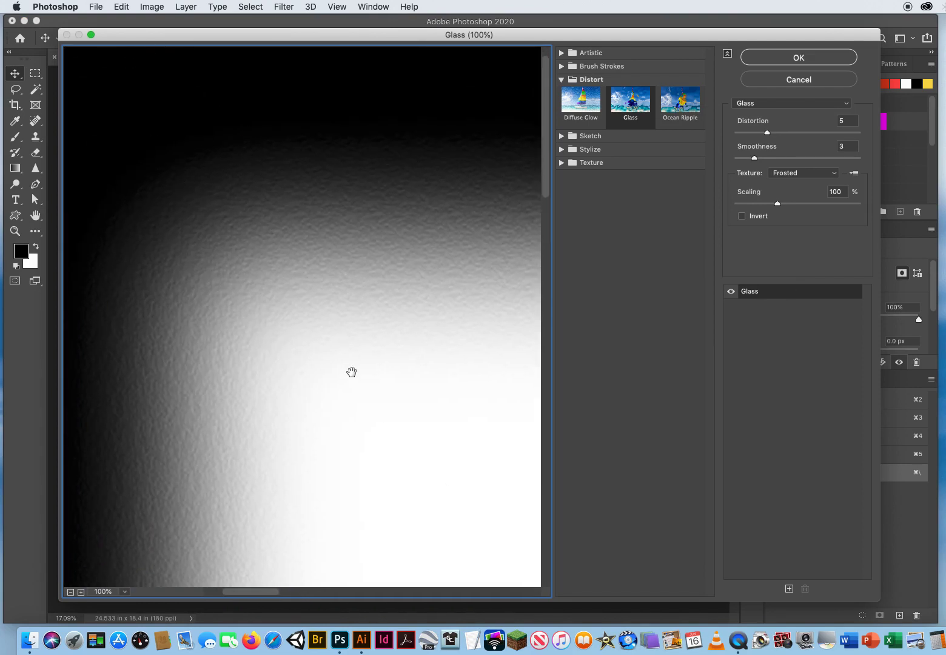
drag(353, 373, 406, 382)
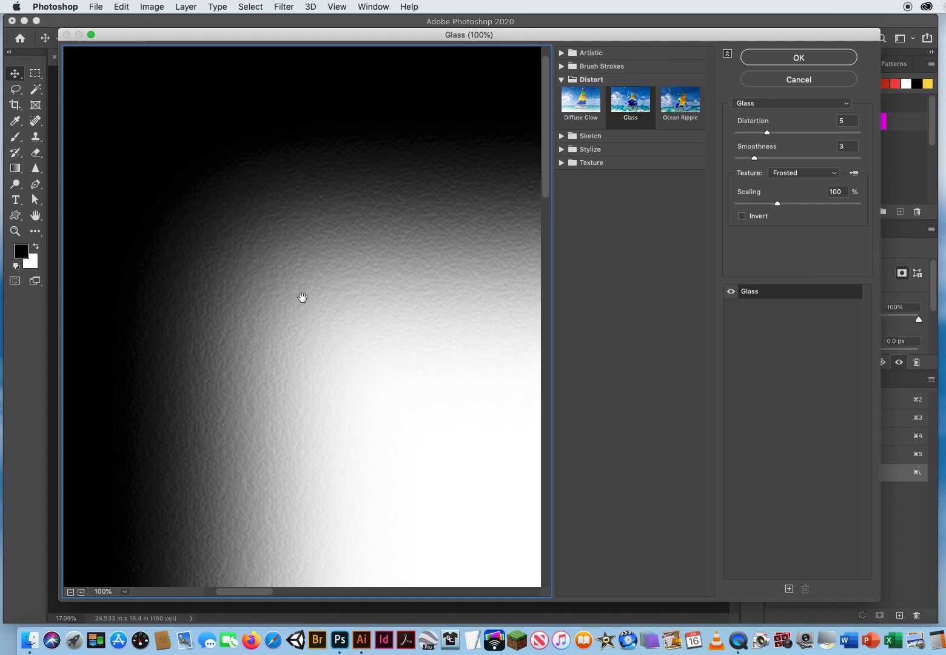
- Apply Glass with Tiny Lens texture, distortion 19, smoothness 1 and scaling 139%
click(792, 174)
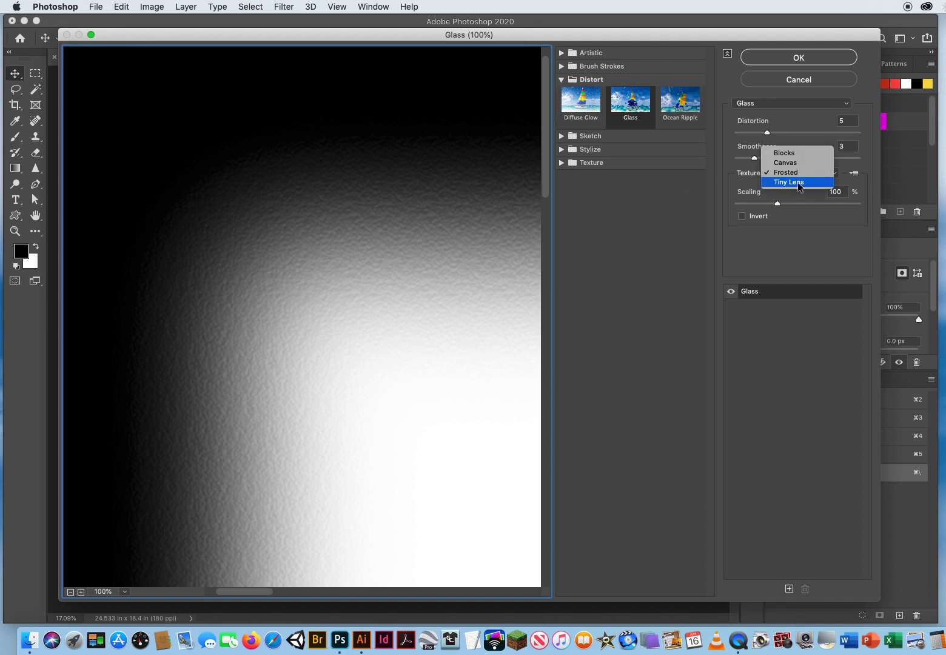
click(799, 183)
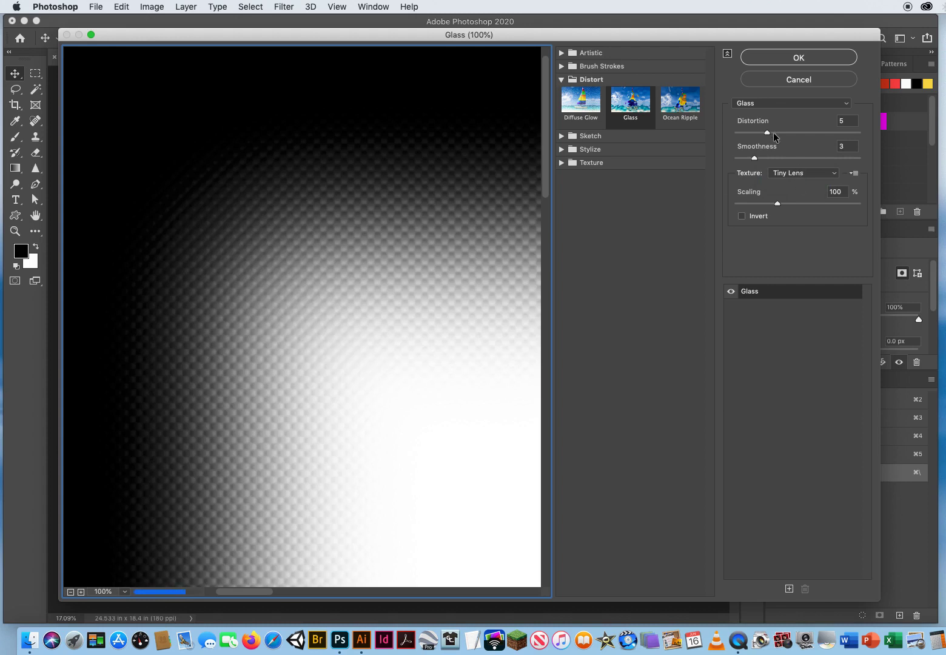
drag(767, 131, 788, 131)
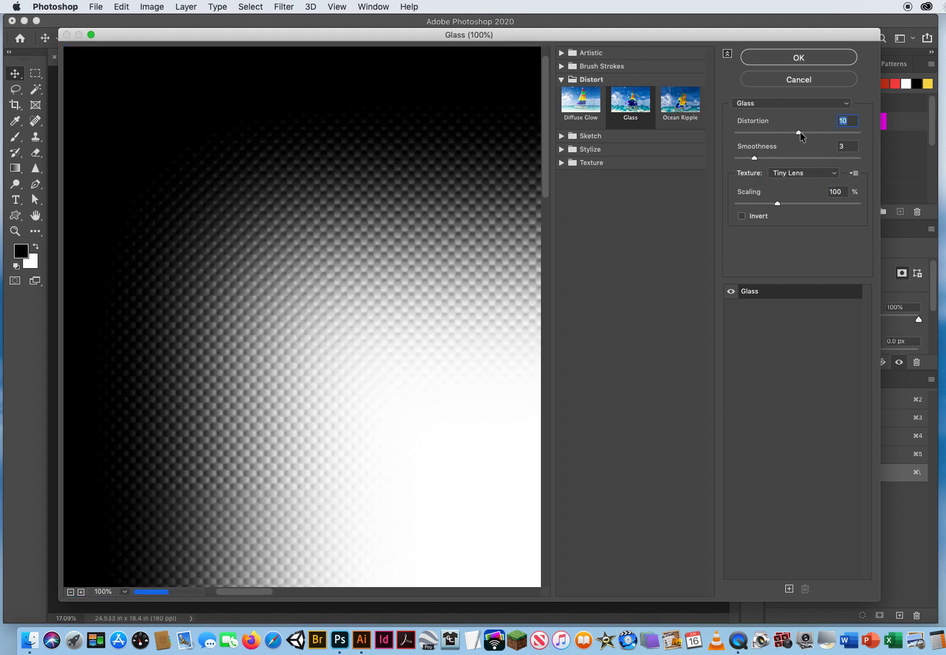
drag(833, 132, 853, 135)
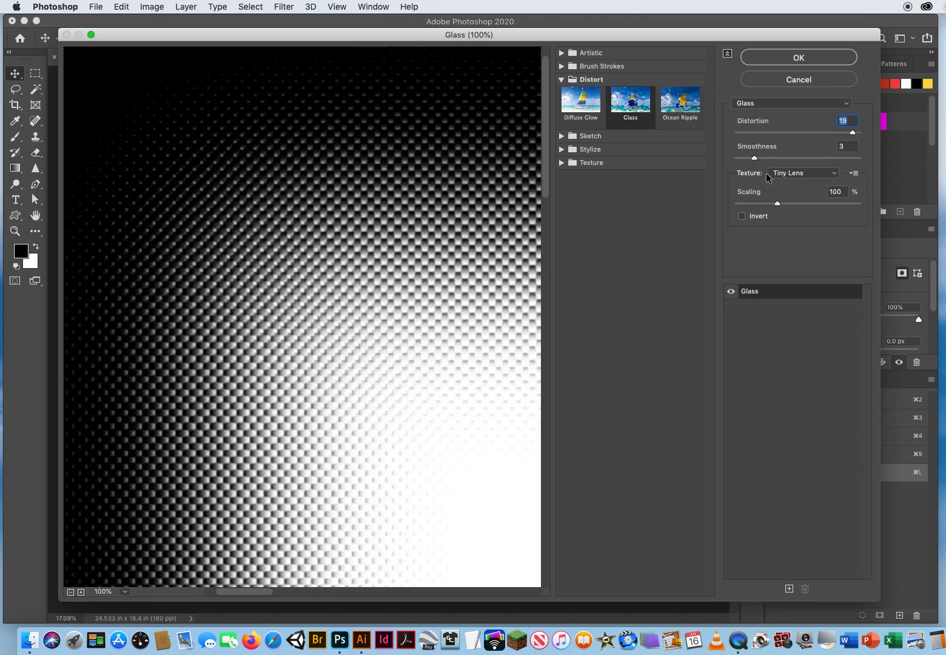
click(754, 157)
drag(757, 157, 720, 160)
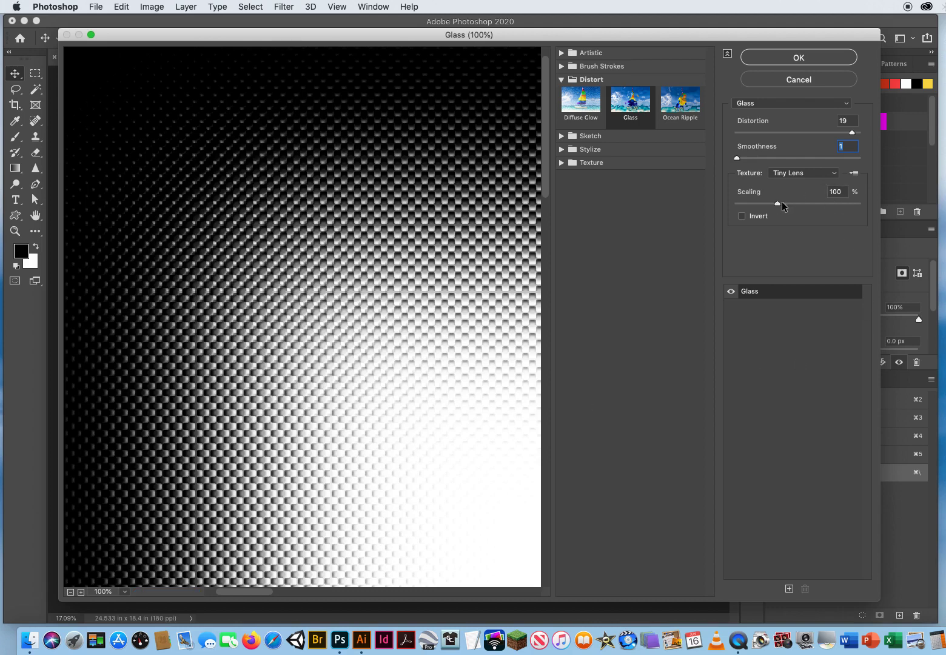
drag(778, 202, 810, 203)
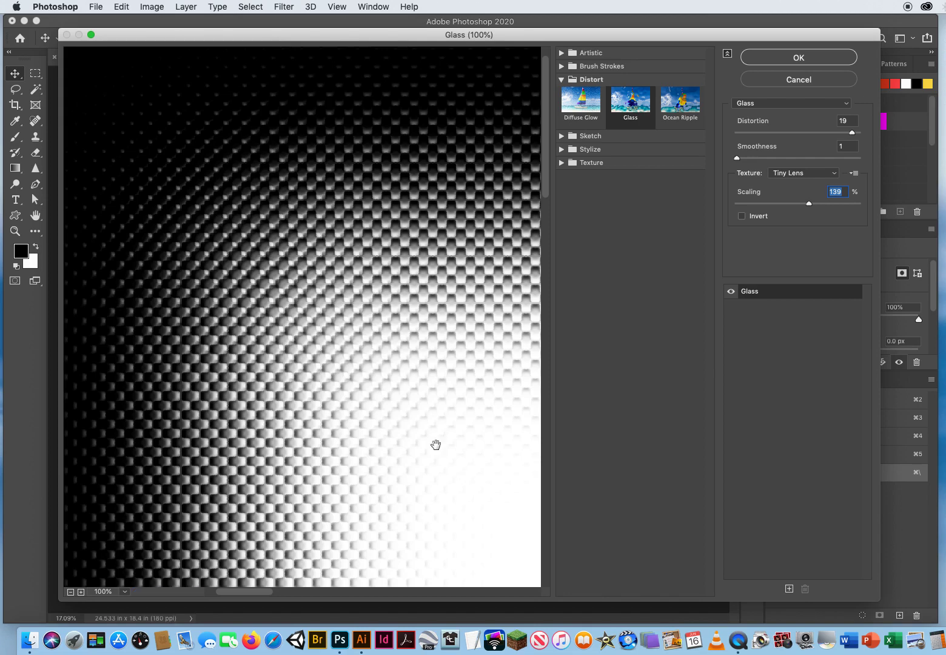
click(776, 59)
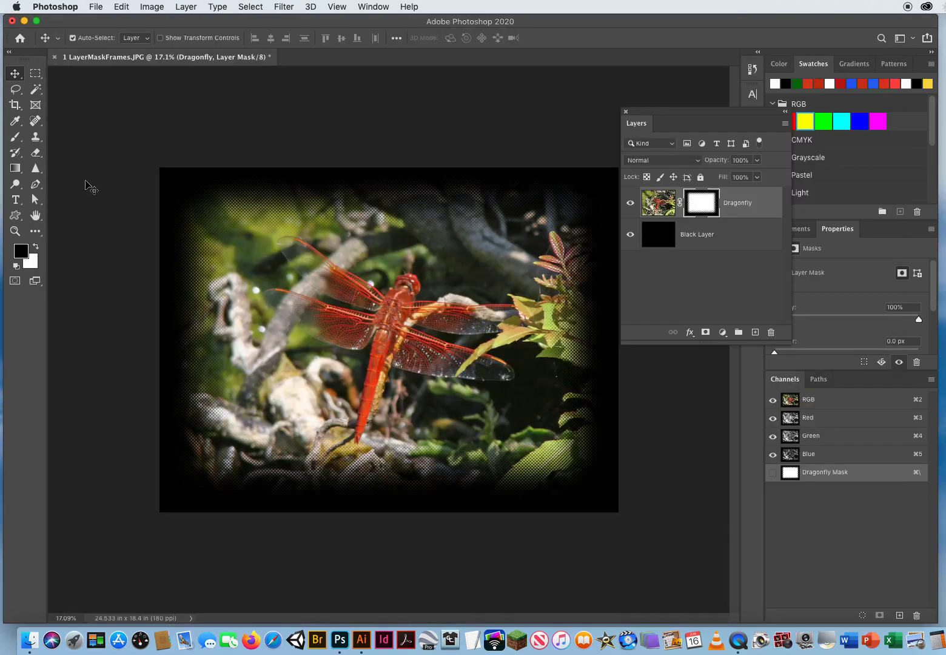
- Zoom and pan to inspect the dotted Tiny Lens edge at the photo's upper-left
click(15, 231)
drag(206, 209, 400, 202)
drag(440, 175, 340, 364)
drag(485, 372, 438, 382)
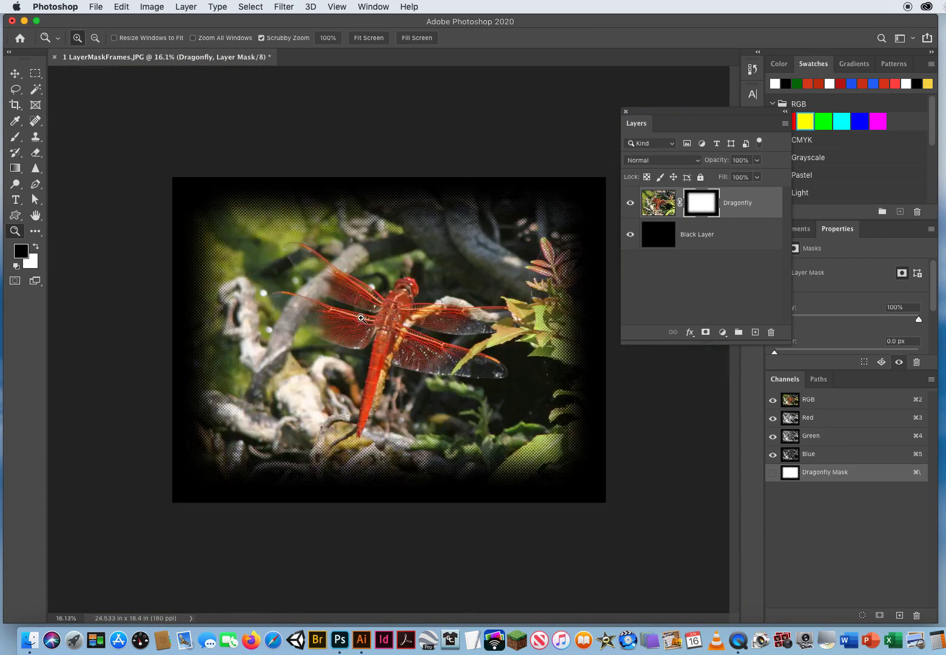
drag(361, 317, 383, 323)
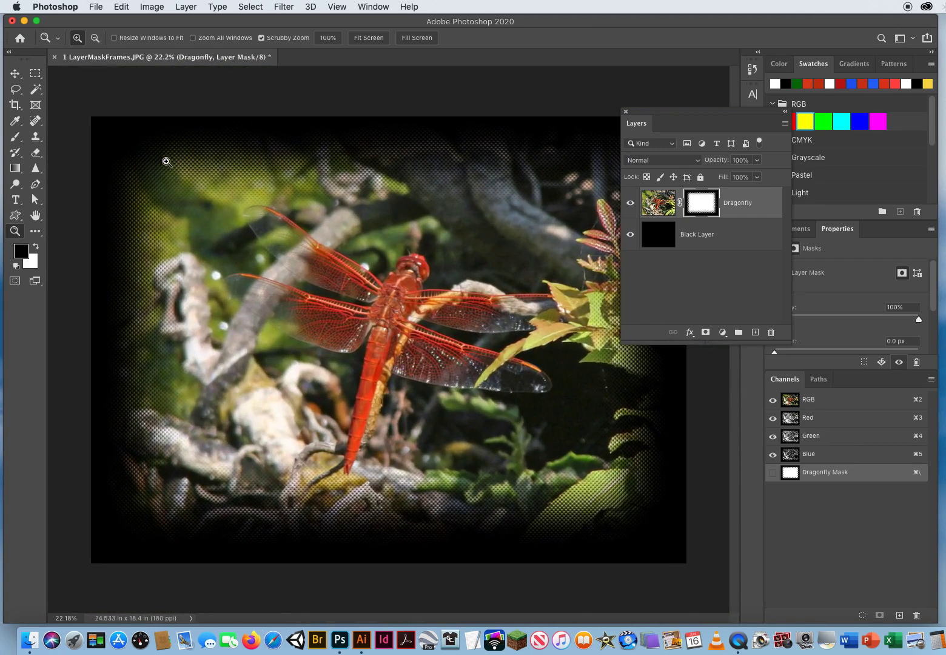
drag(159, 159, 216, 167)
drag(281, 185, 364, 303)
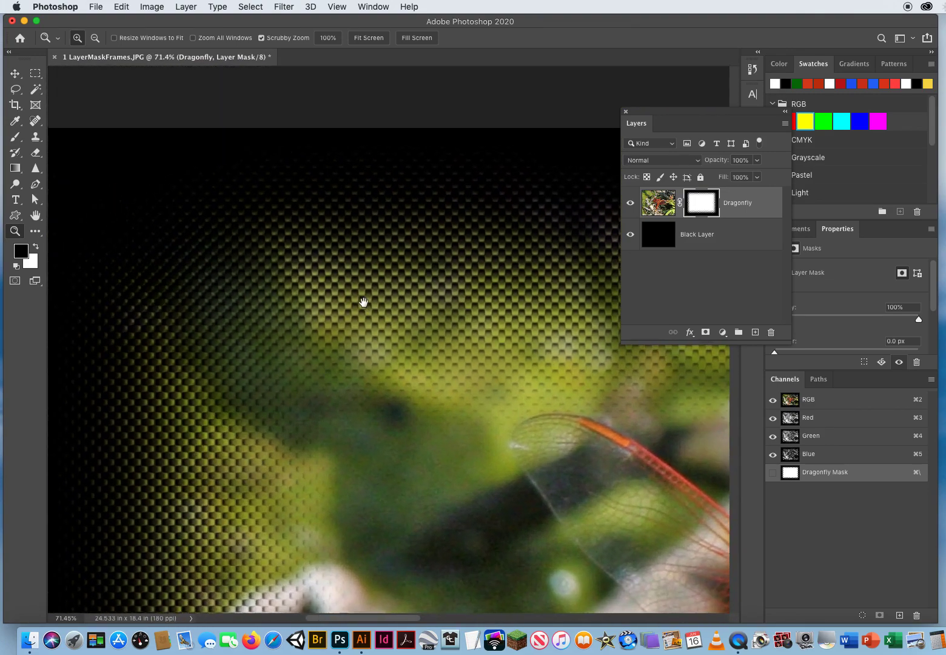
click(14, 73)
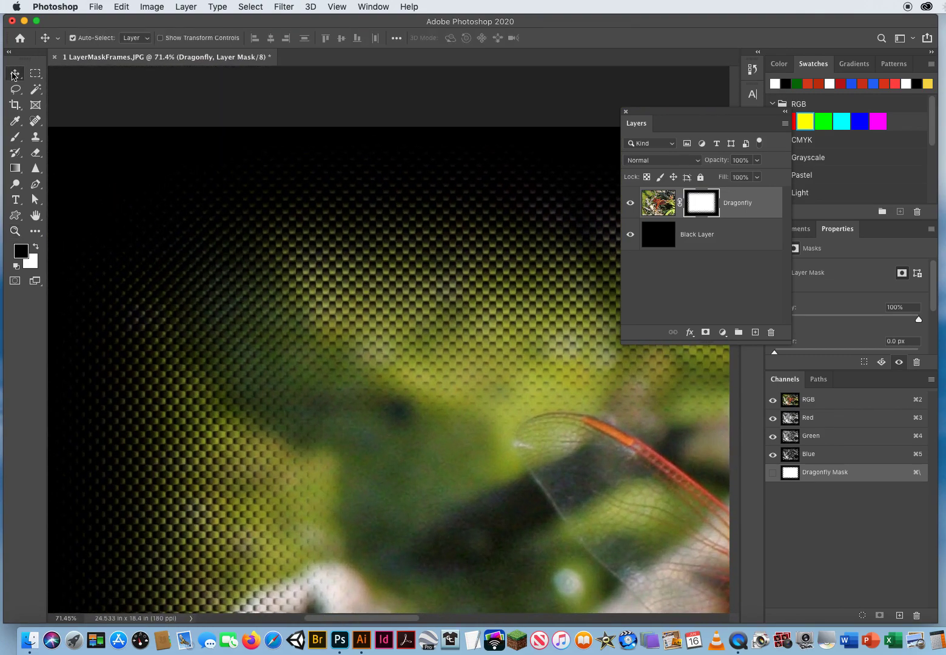
- Apply Filter > Distort > Ripple to the dragonfly's layer mask
click(285, 6)
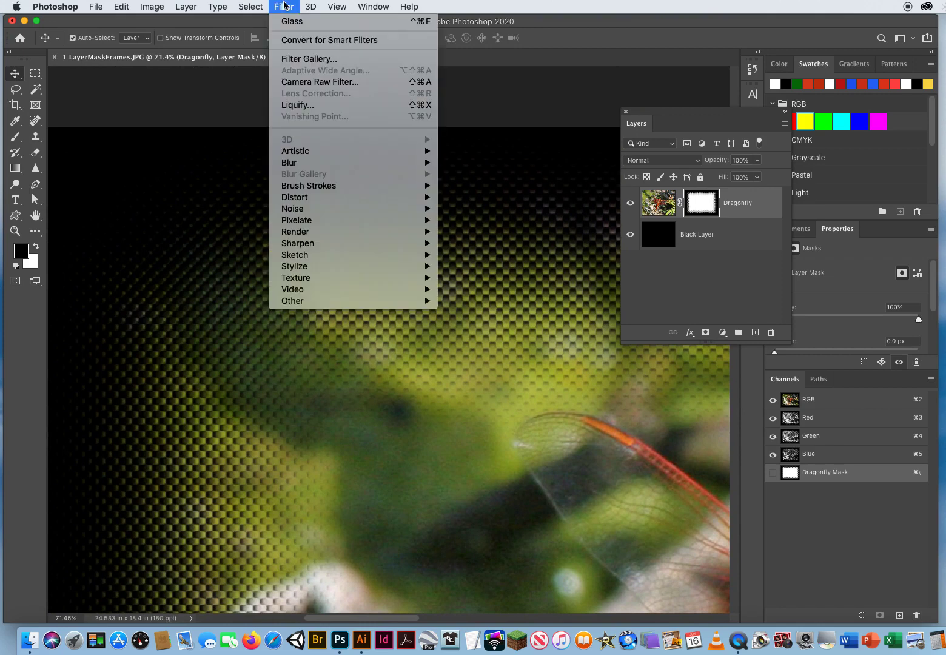
mouse_move(329, 199)
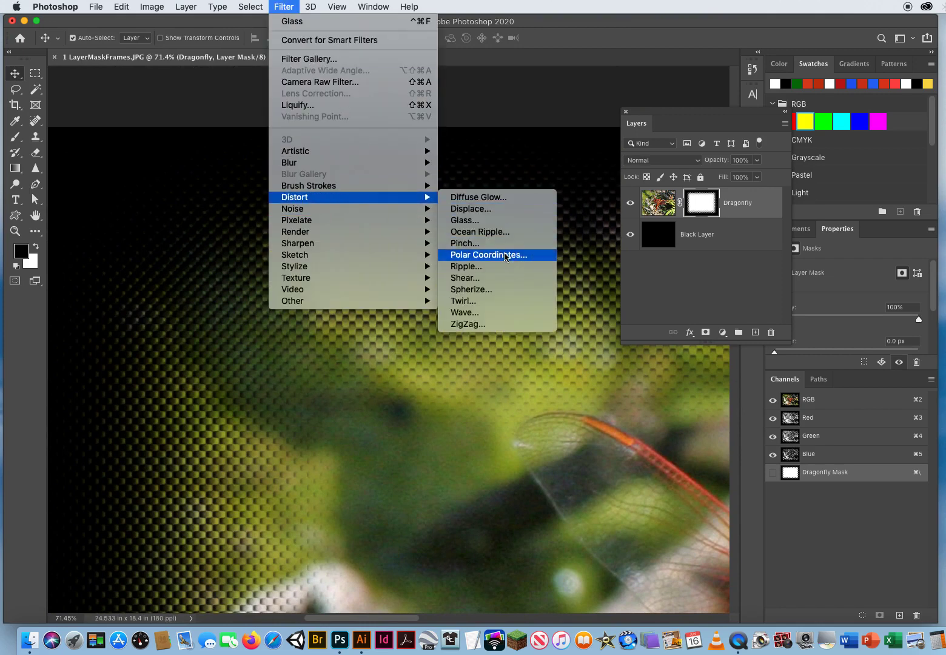
click(490, 267)
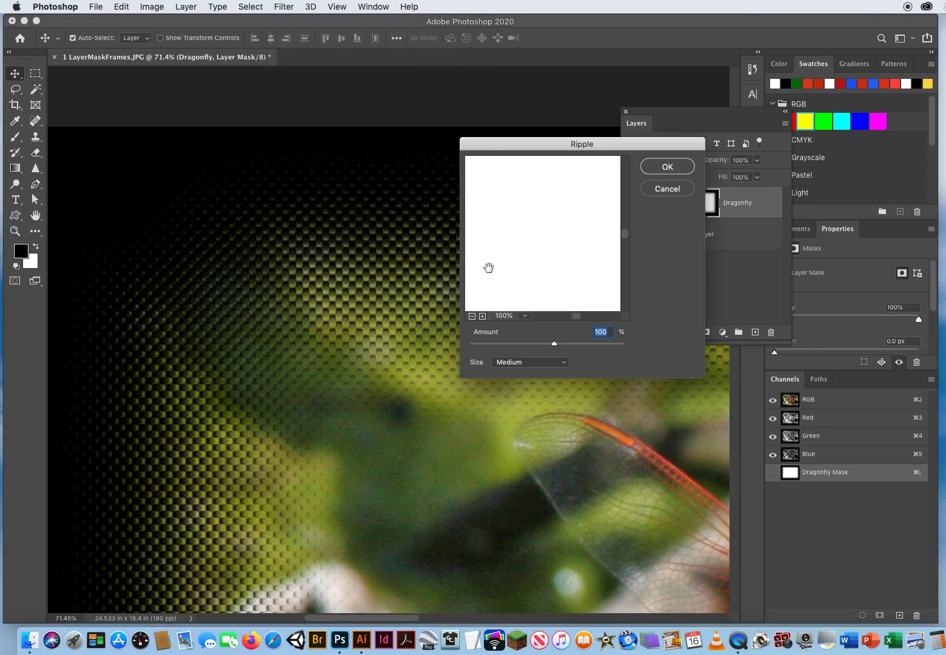
- Move the Ripple dialog aside and pan its preview to the mask's dotted edge
drag(532, 146, 367, 110)
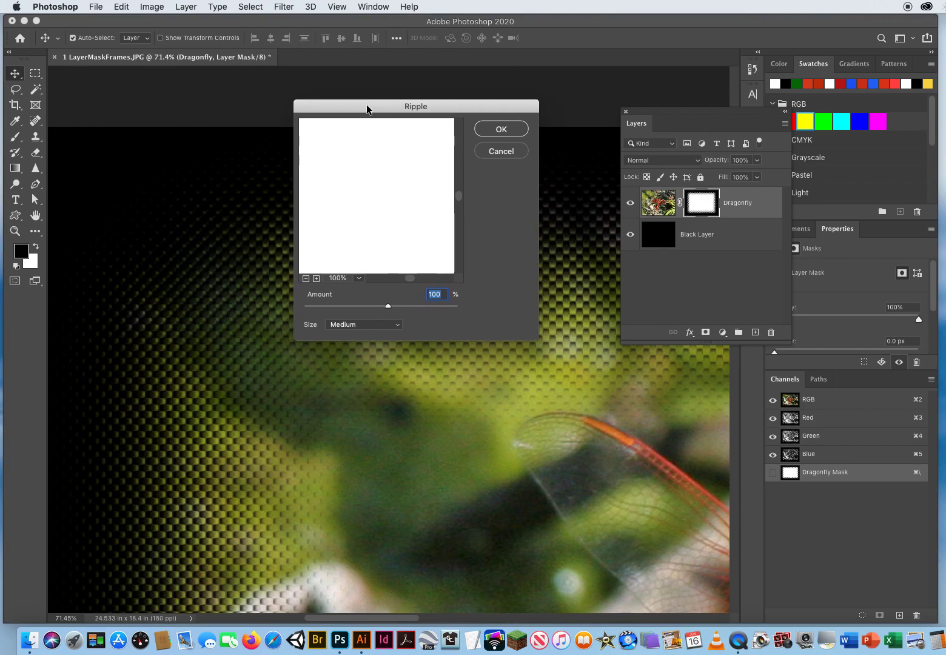
drag(367, 105, 395, 103)
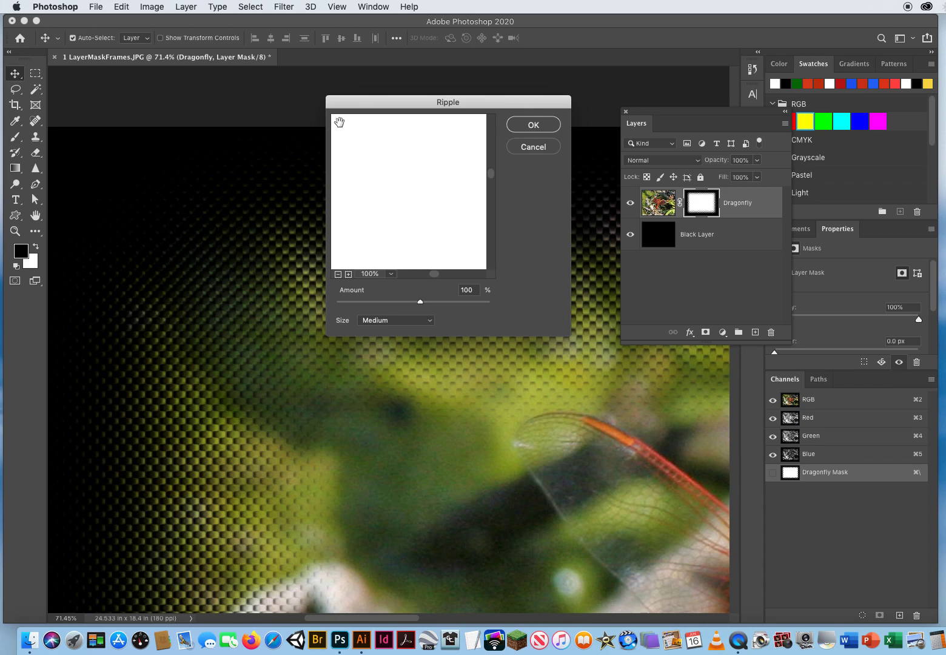
drag(436, 216, 590, 333)
drag(344, 133, 392, 174)
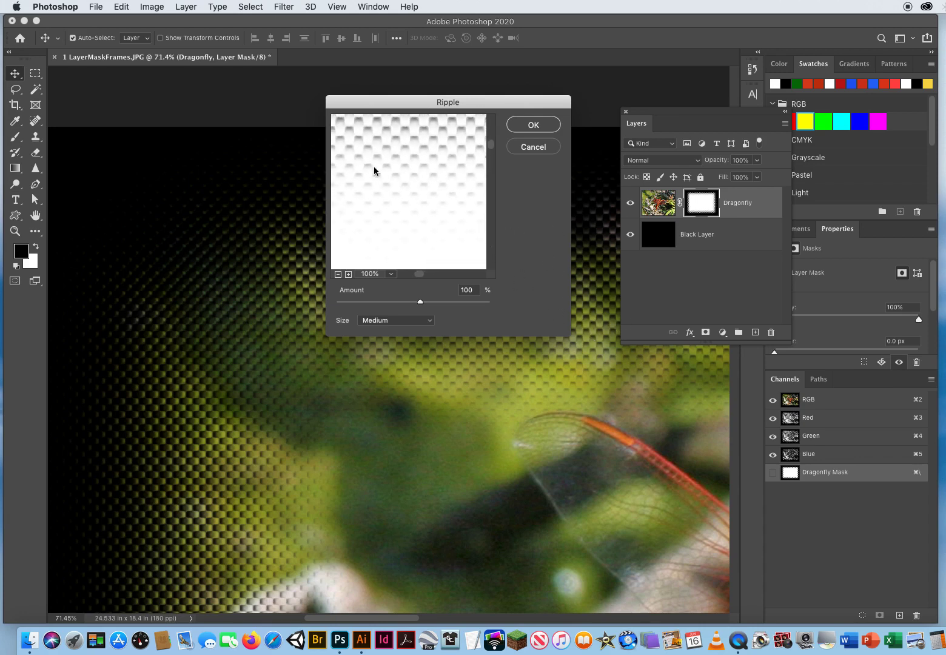
drag(401, 186, 428, 182)
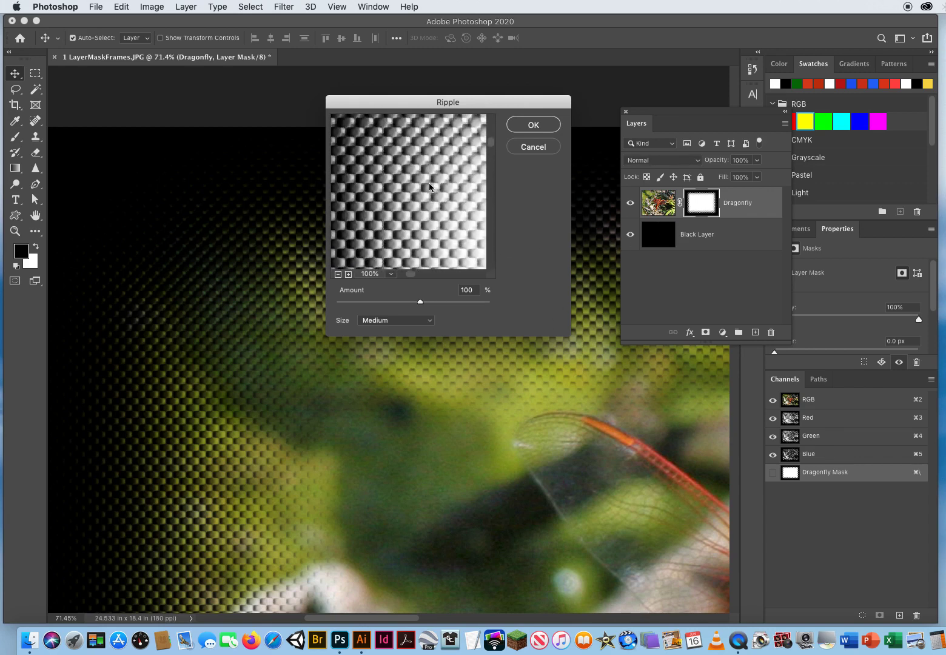
- Zoom the Ripple preview out, set Size to Large and Amount to about 197%
click(338, 275)
click(338, 274)
mouse_move(422, 206)
mouse_down()
mouse_move(452, 205)
mouse_move(405, 205)
mouse_up()
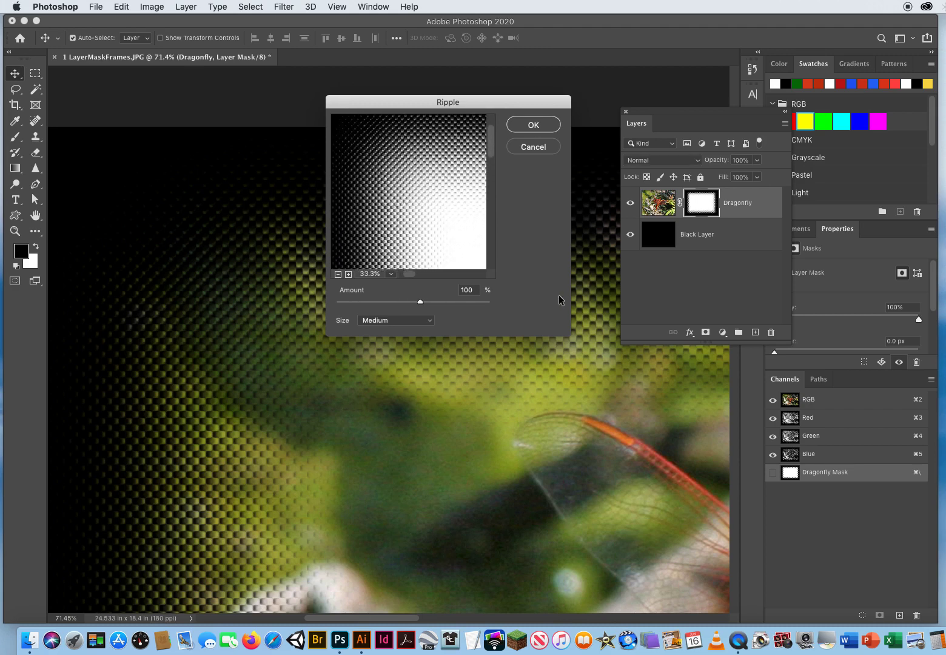
click(385, 322)
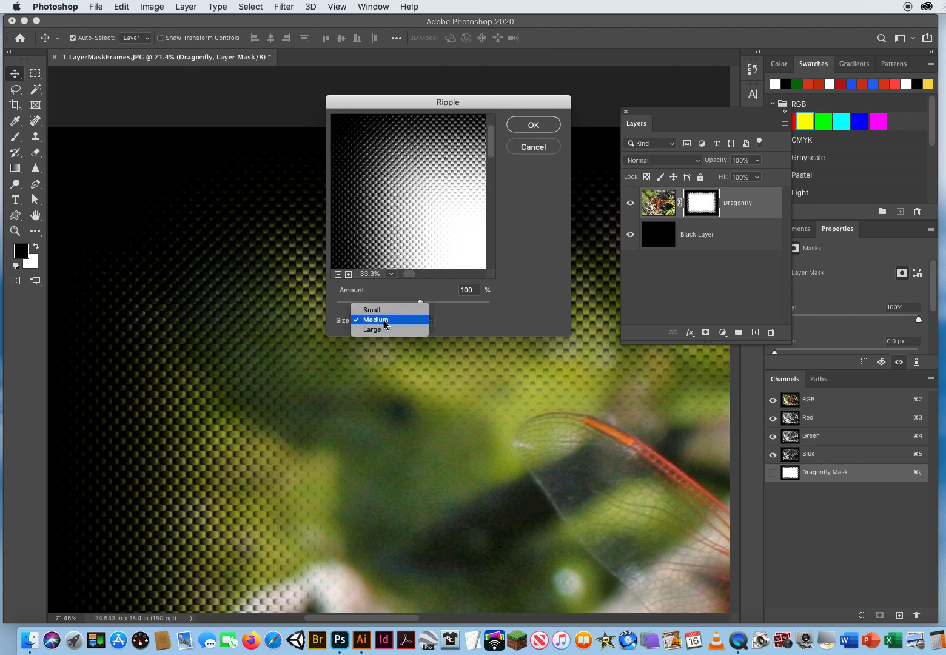
click(384, 329)
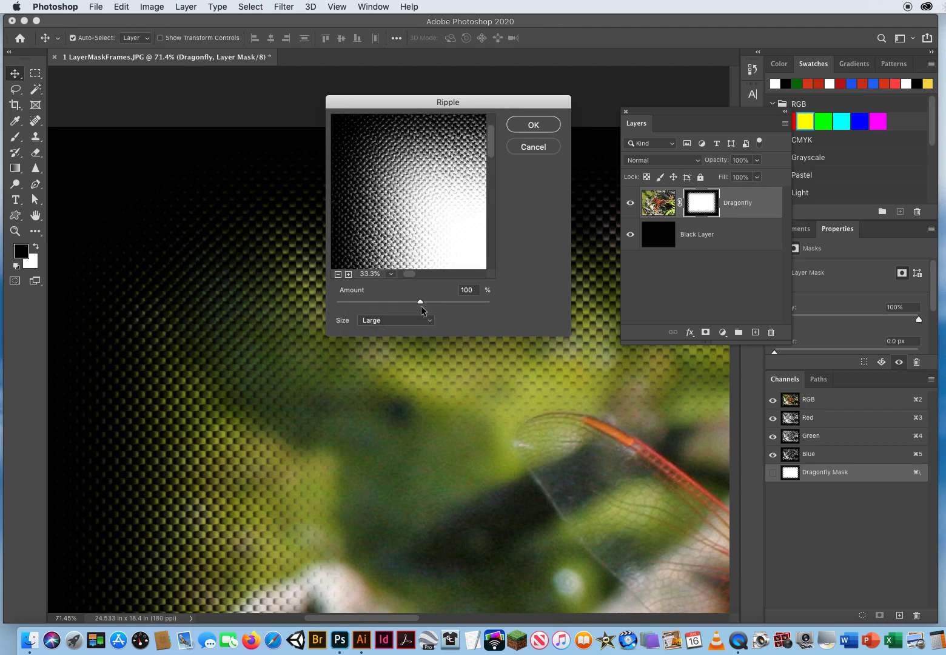
drag(420, 302, 428, 302)
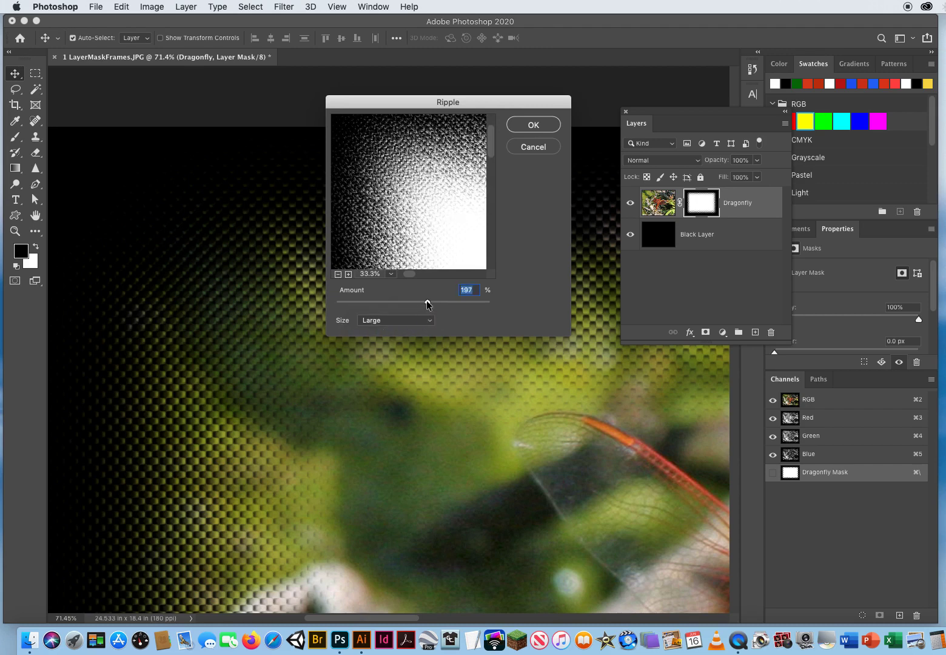
- Check the ripples at 100% preview, nudge Amount up to 246%, and apply the filter
click(348, 274)
click(348, 274)
drag(422, 212, 403, 178)
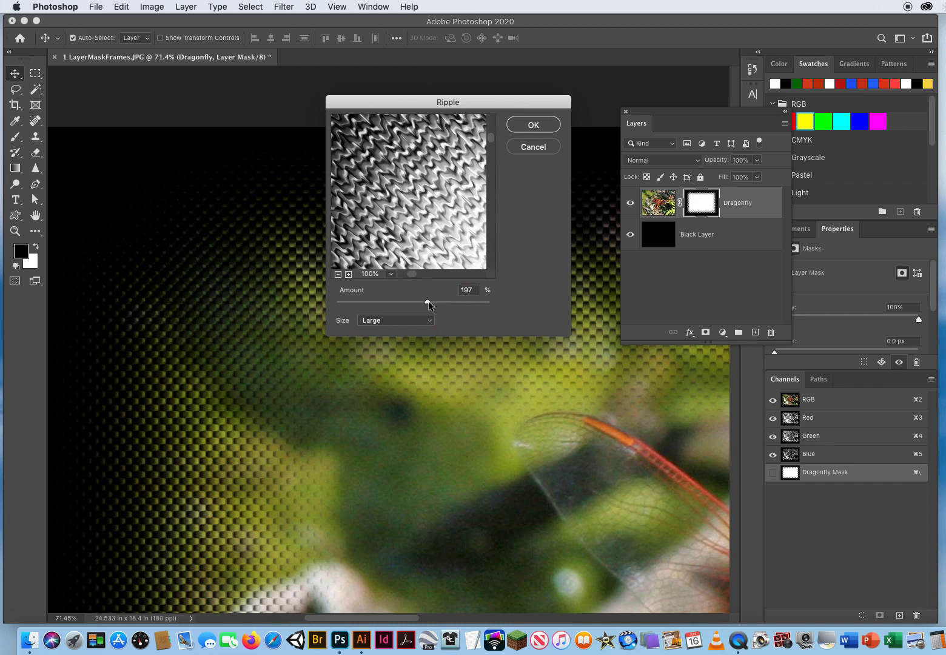
drag(428, 301, 431, 303)
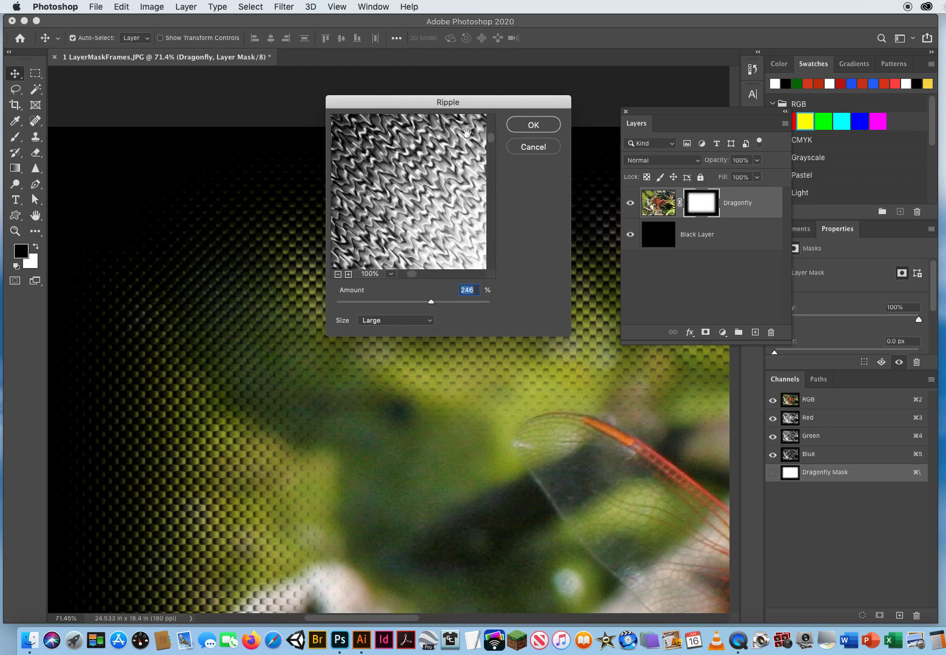
click(525, 126)
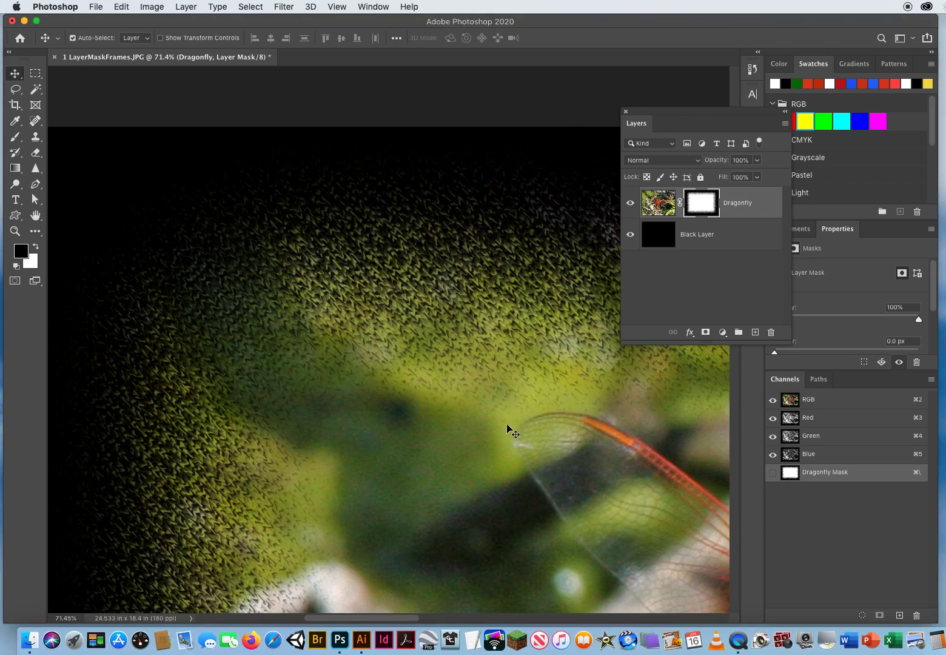
- Pan around all the canvas edges to inspect the rough rippled mask border
drag(537, 382, 208, 397)
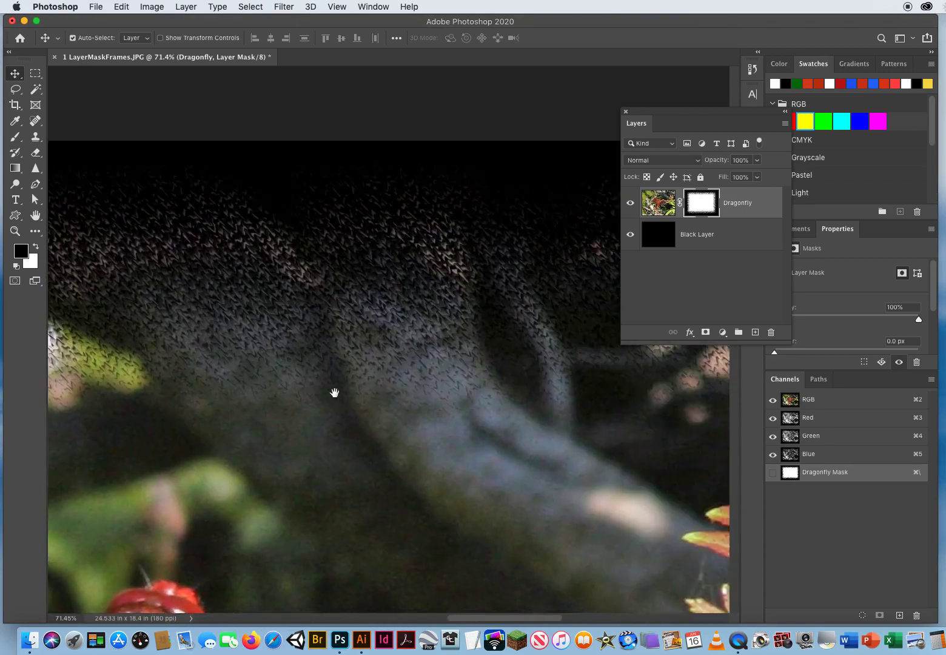
scroll(302, 348, right, 10)
scroll(302, 348, down, 5)
scroll(236, 346, down, 10)
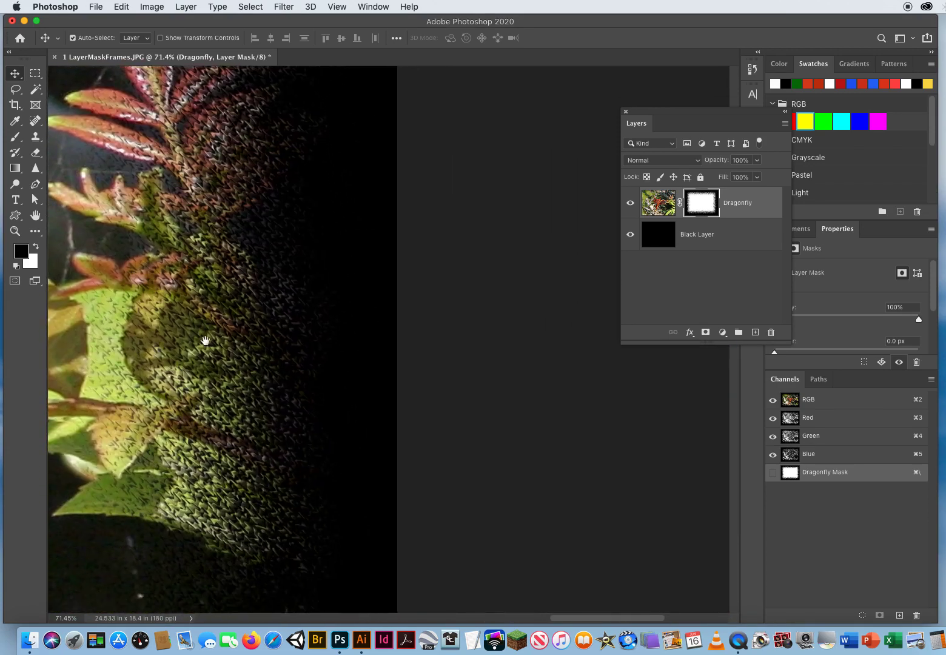
scroll(261, 364, left, 4)
scroll(222, 427, down, 5)
scroll(212, 389, left, 15)
scroll(205, 348, left, 5)
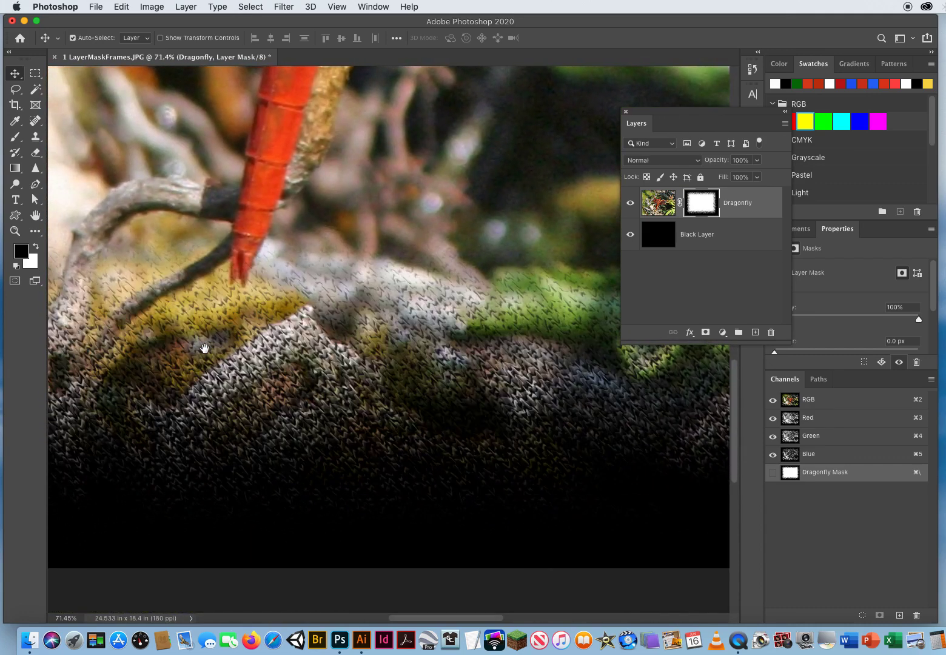
scroll(206, 327, left, 15)
scroll(243, 291, up, 5)
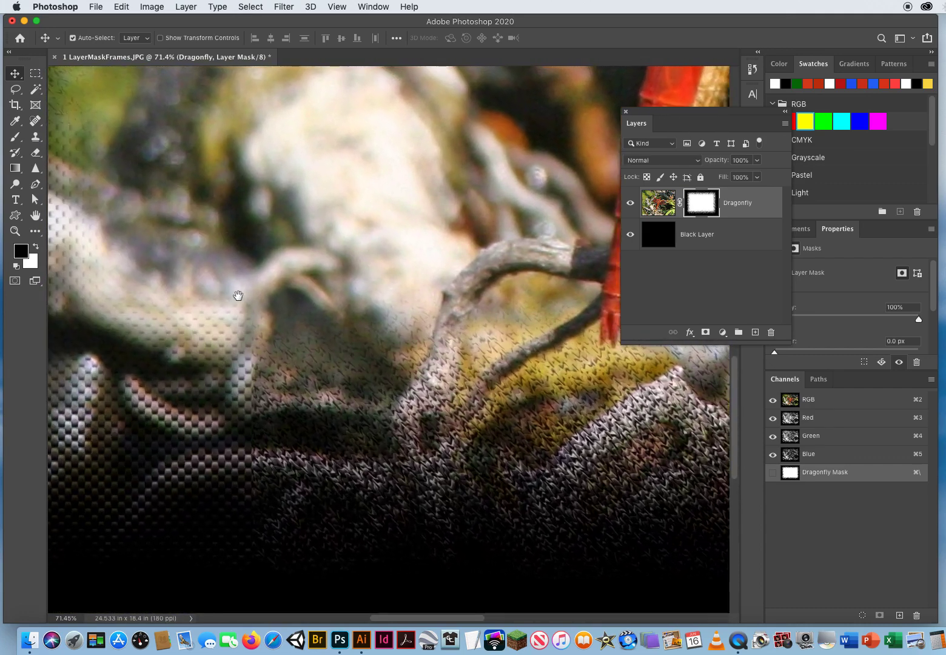
scroll(268, 259, left, 10)
scroll(435, 338, up, 5)
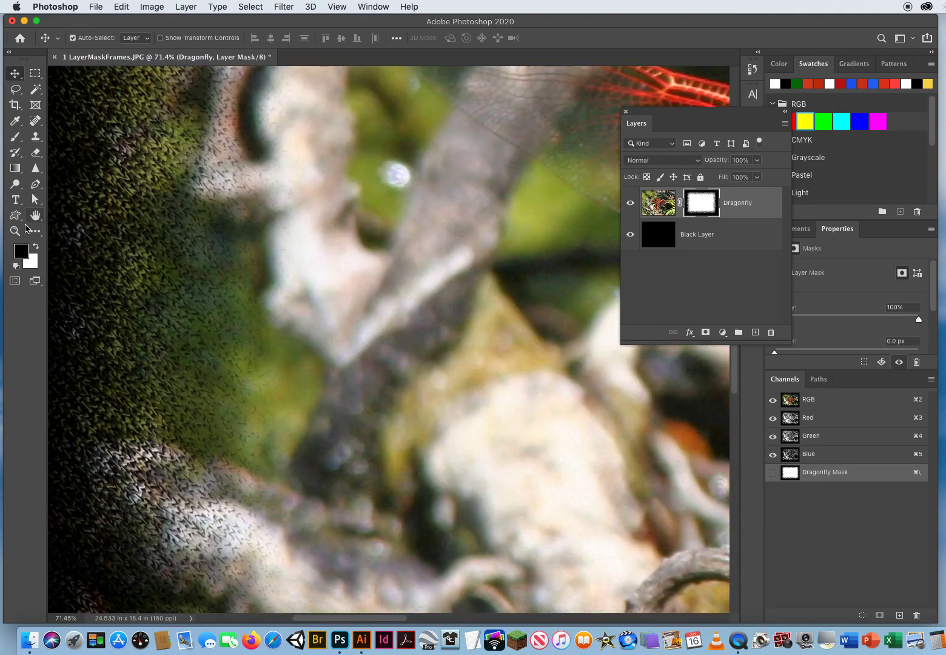
- Zoom out to 22% to see the whole vignetted photo and reposition the Layers panel
click(15, 230)
scroll(434, 266, down, 5)
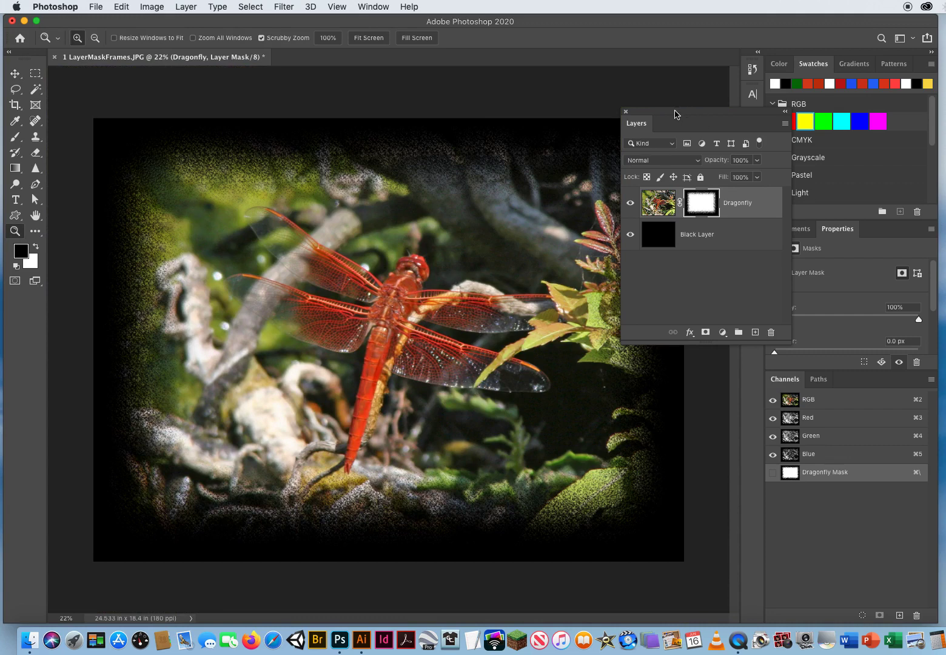
drag(674, 114, 566, 89)
click(15, 73)
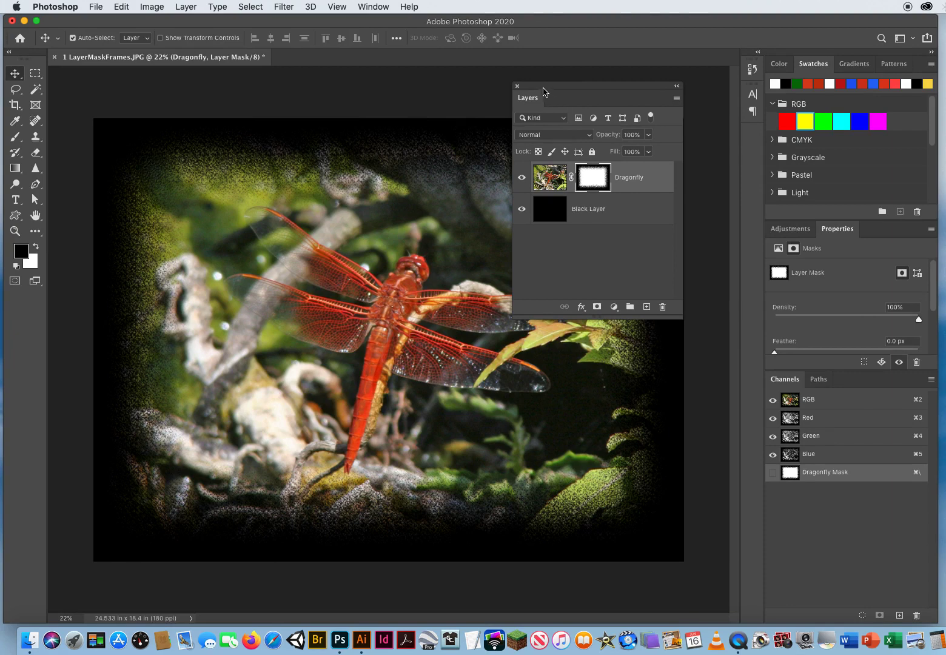
drag(543, 90, 676, 120)
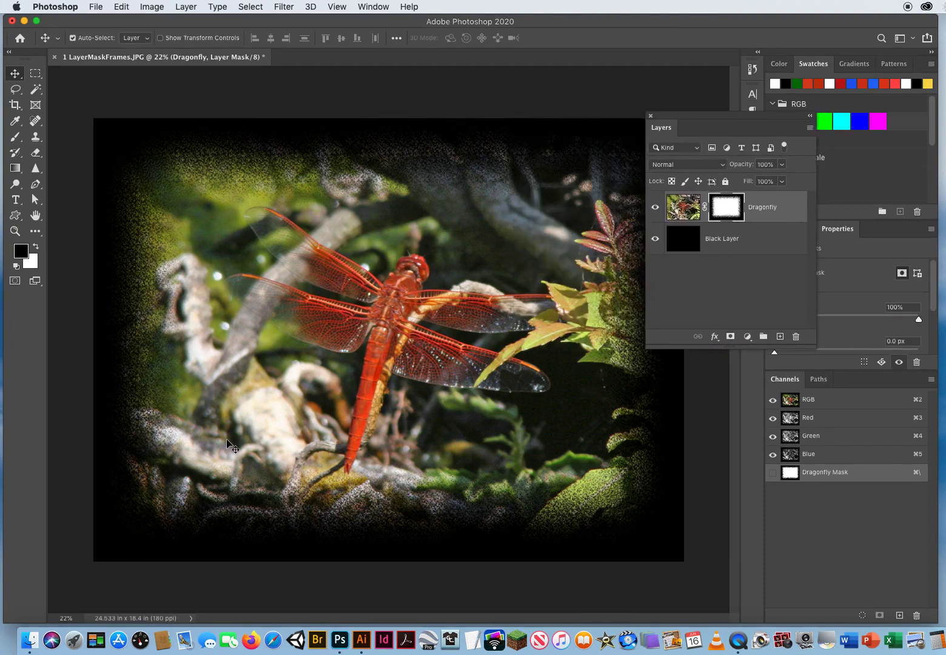